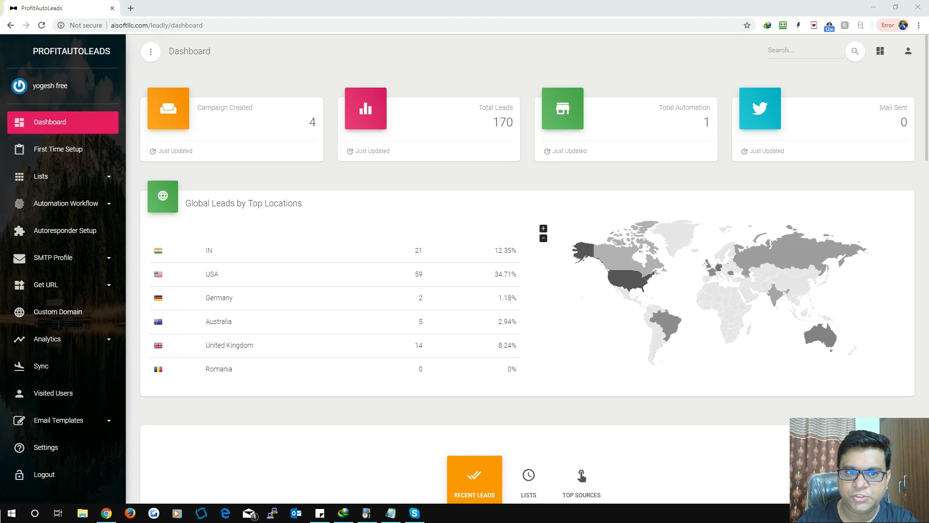
Step: Highlight the dashboard totals: 4 campaigns, 170 leads, 1 automation, 0 mails sent
drag(198, 107, 317, 124)
click(317, 124)
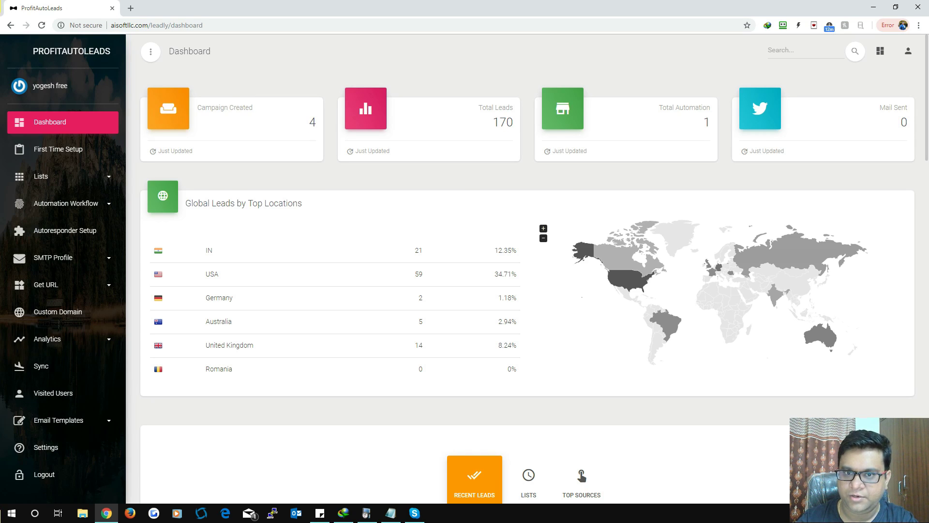
drag(478, 107, 514, 127)
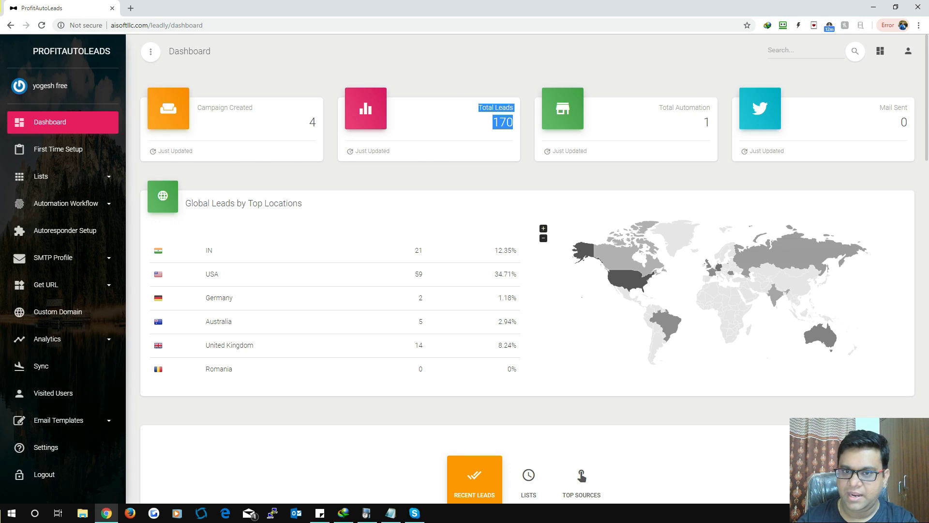
drag(658, 108, 709, 127)
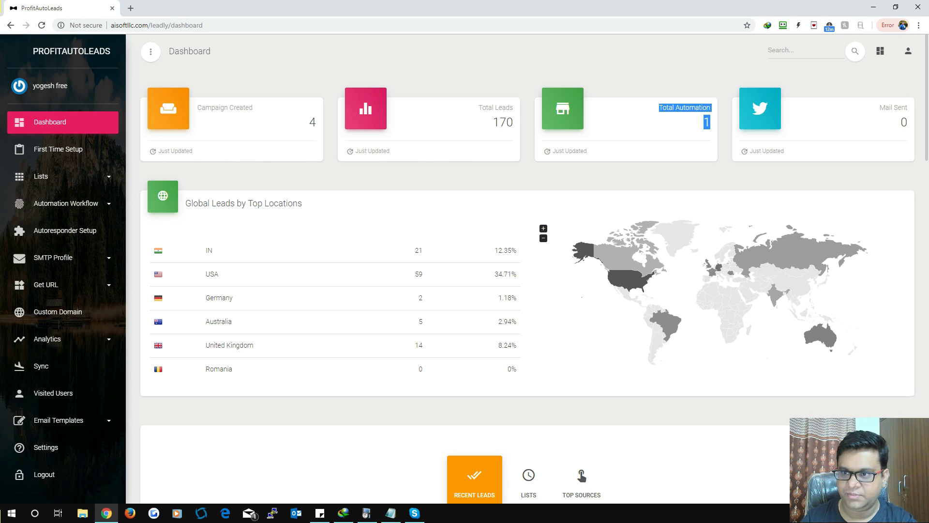
drag(879, 108, 908, 127)
click(908, 127)
Step: Highlight the country counts (21 from IN, 59 from USA), then reach the Recent Leads table
scroll(907, 127, down, 2)
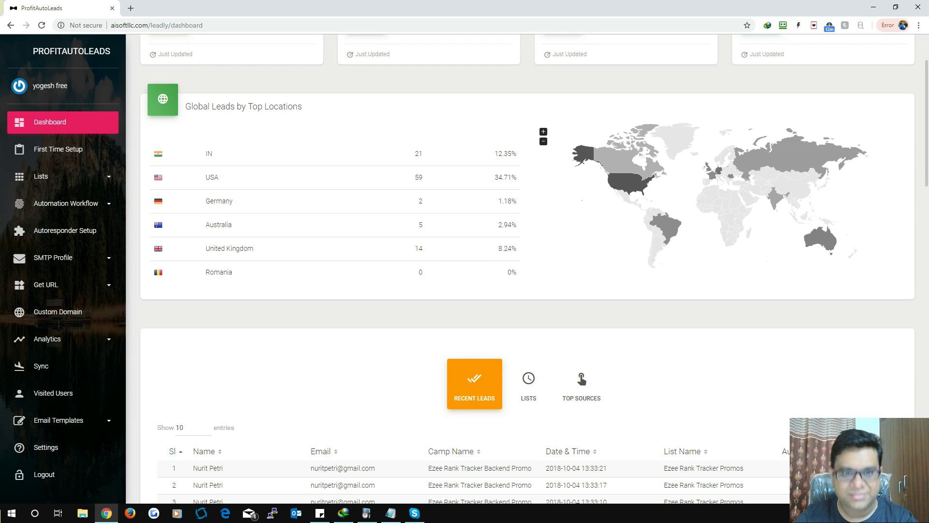
double_click(418, 153)
click(419, 154)
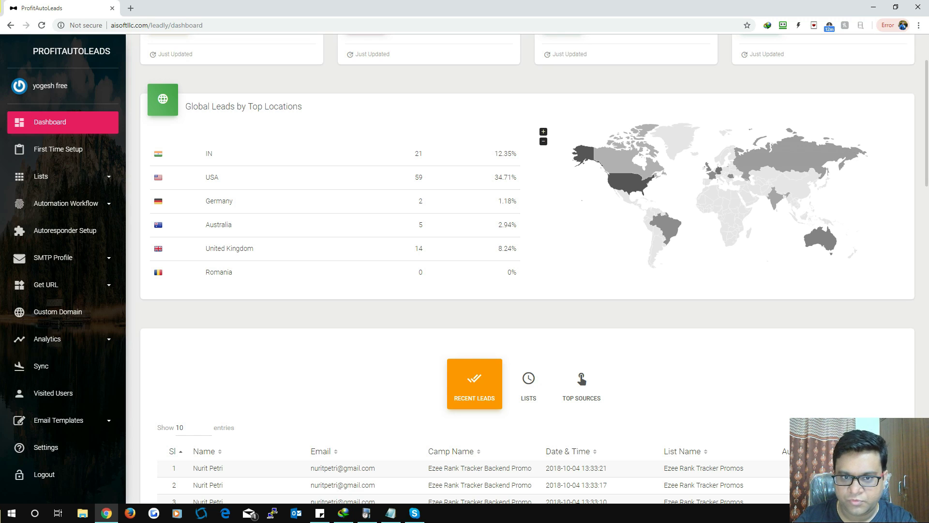
double_click(419, 153)
double_click(209, 154)
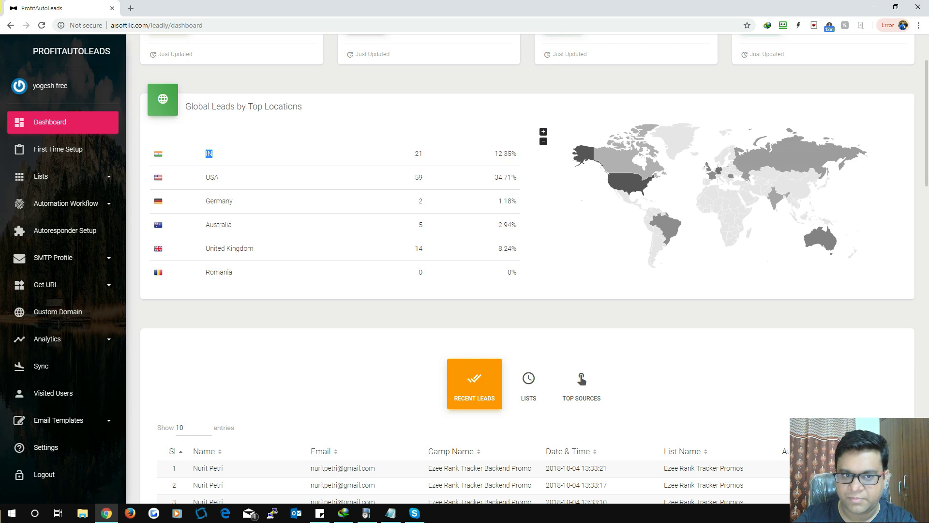
double_click(418, 177)
drag(219, 177, 210, 177)
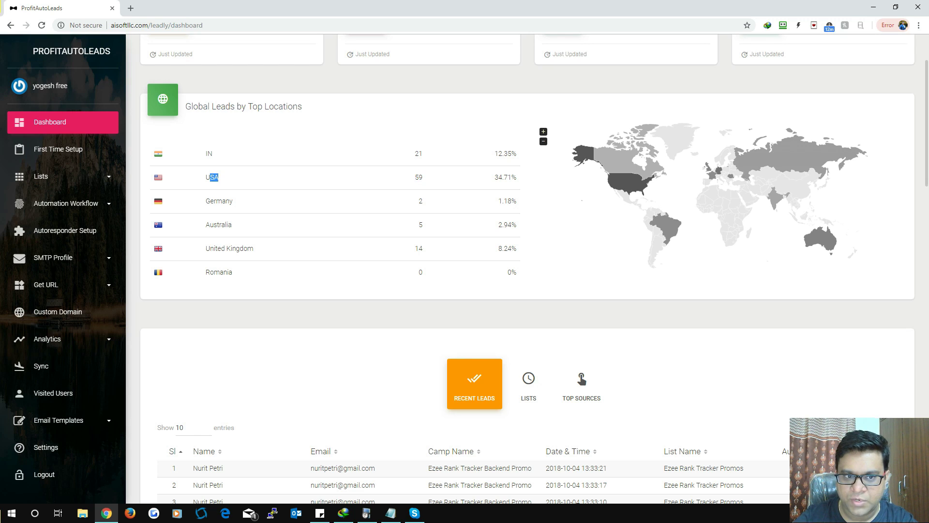
scroll(527, 271, down, 6)
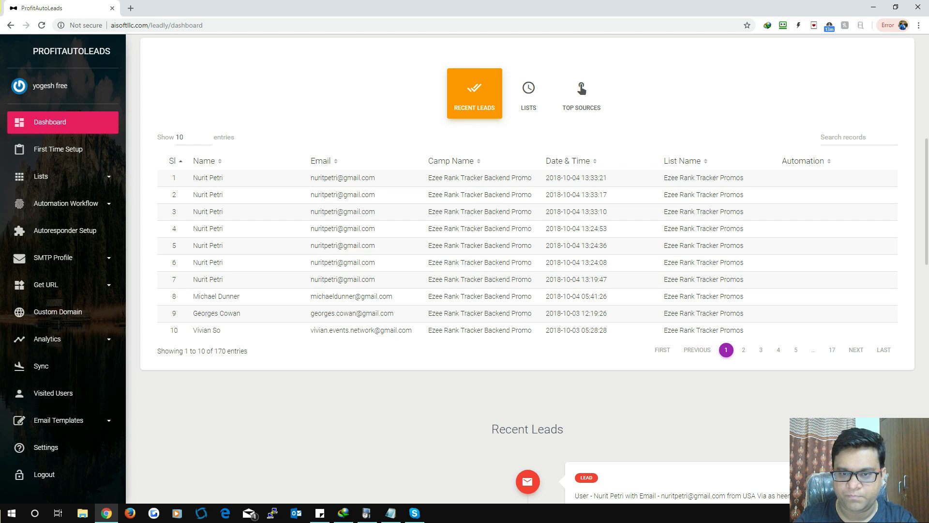
Step: Compare Ezee Rank Tracker Promos (162 leads) with PixlyPro (8 leads), then view Top Sources
click(528, 93)
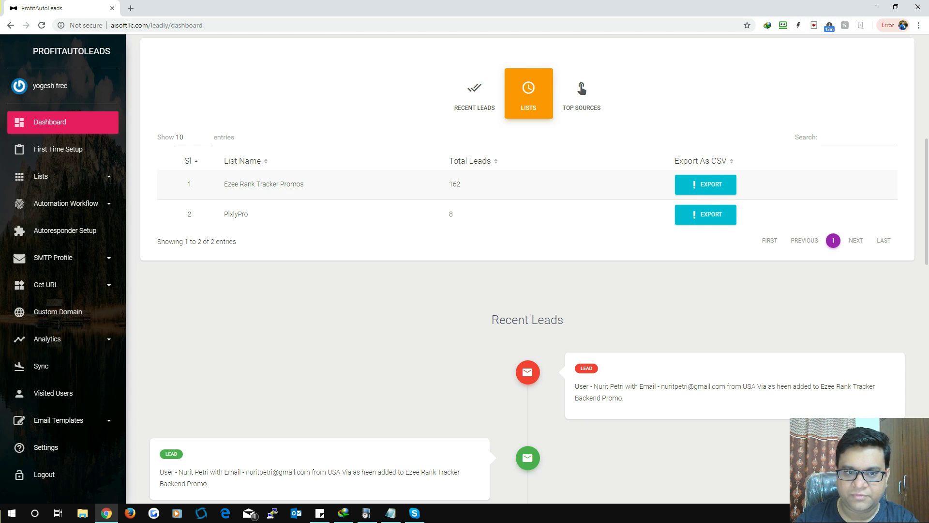
drag(228, 184, 288, 184)
drag(461, 183, 450, 184)
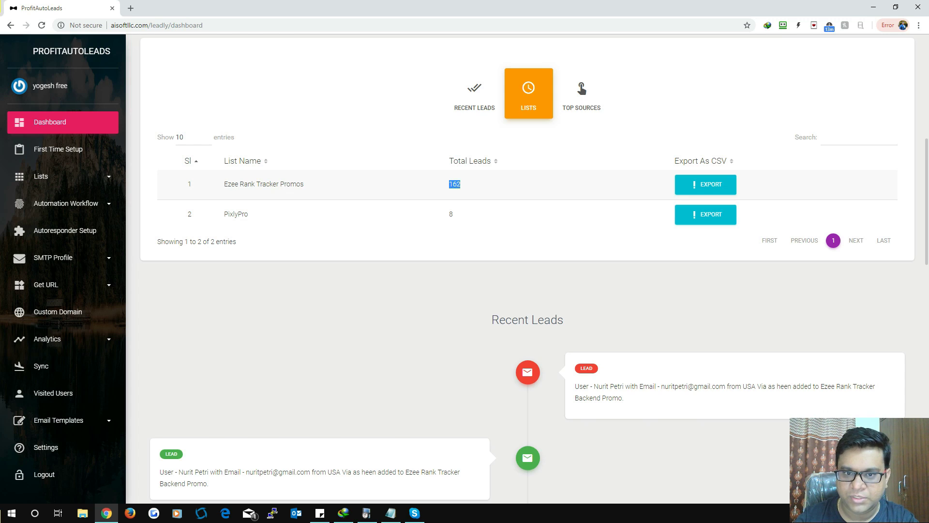
click(450, 214)
drag(228, 214, 249, 214)
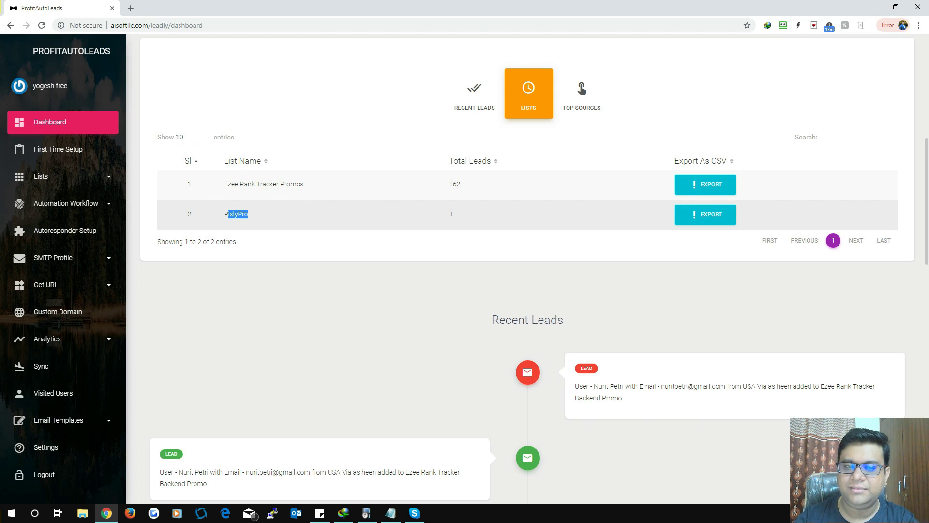
double_click(451, 214)
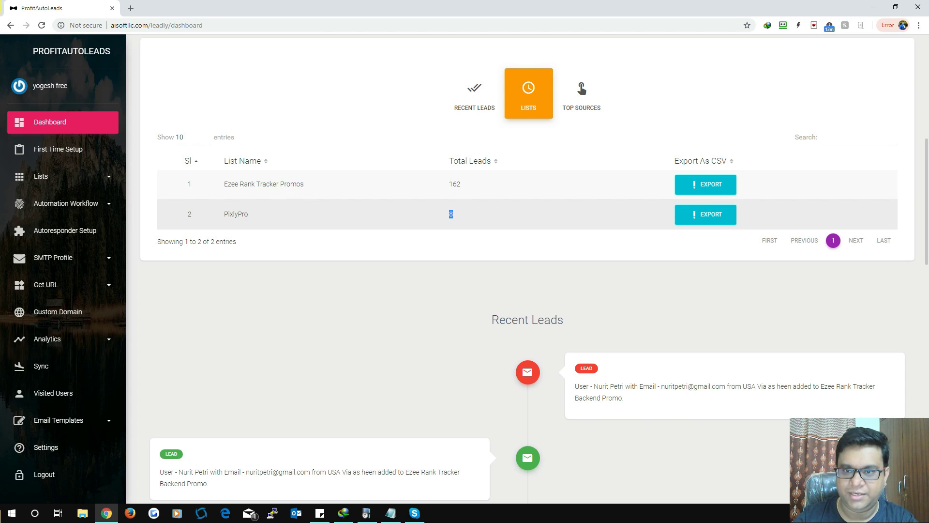
click(581, 93)
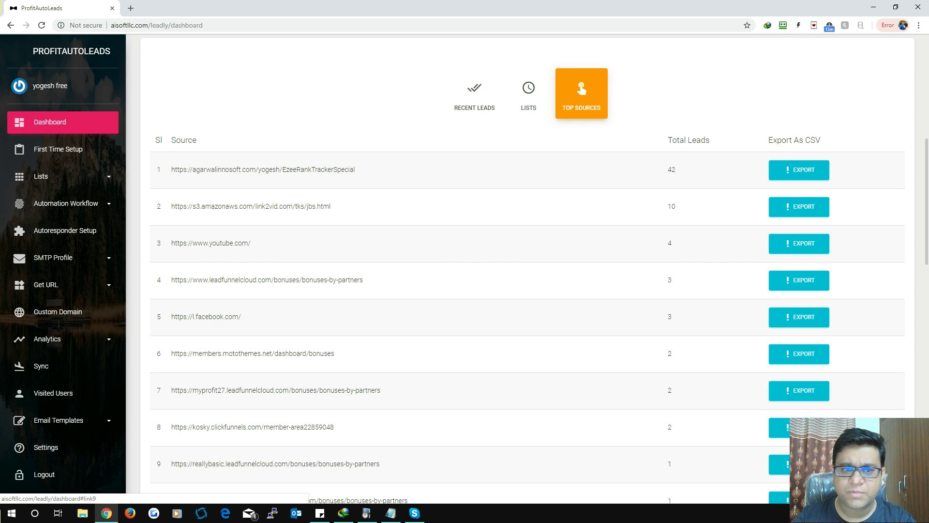
scroll(532, 264, up, 1)
scroll(533, 264, down, 2)
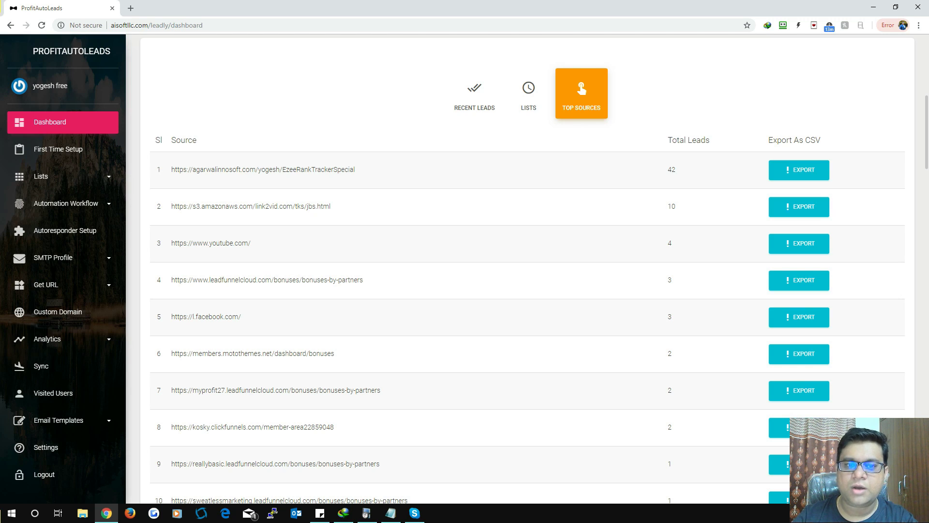
drag(356, 170, 192, 170)
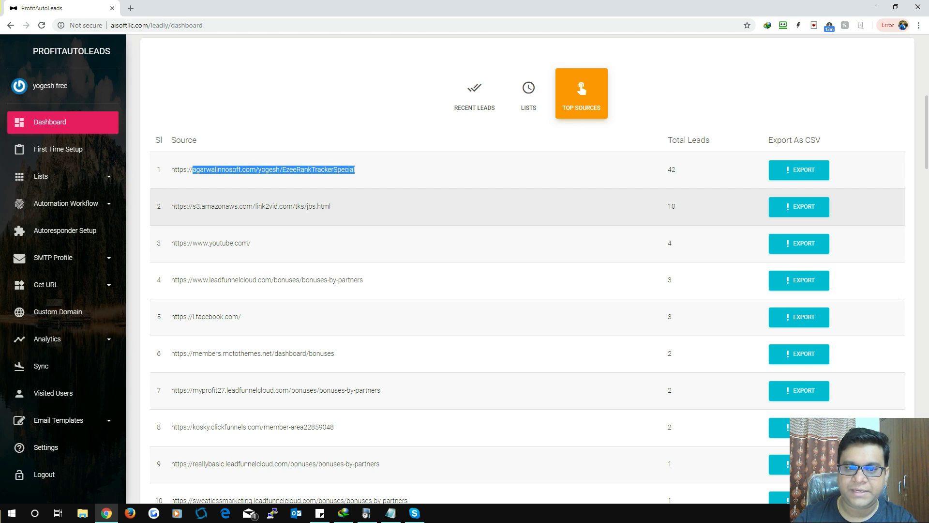
drag(324, 207, 239, 207)
double_click(671, 169)
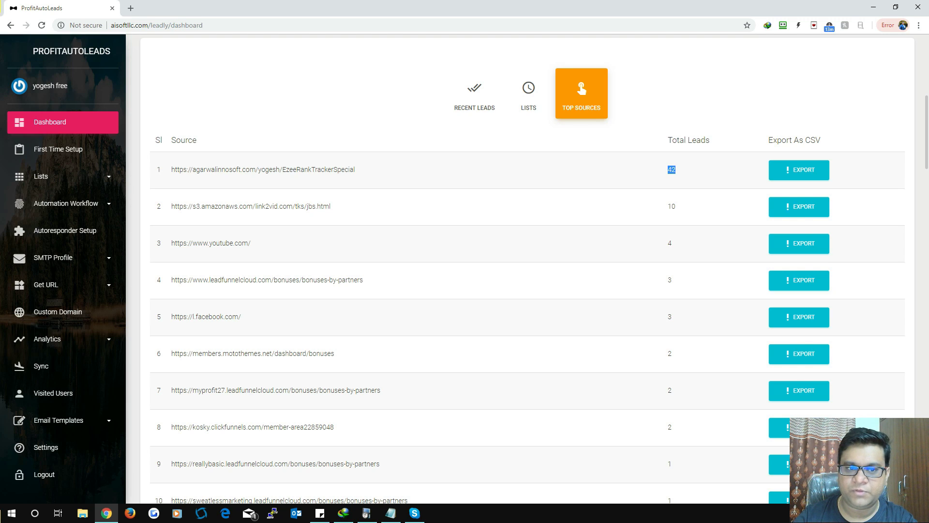
drag(245, 170, 328, 170)
double_click(672, 206)
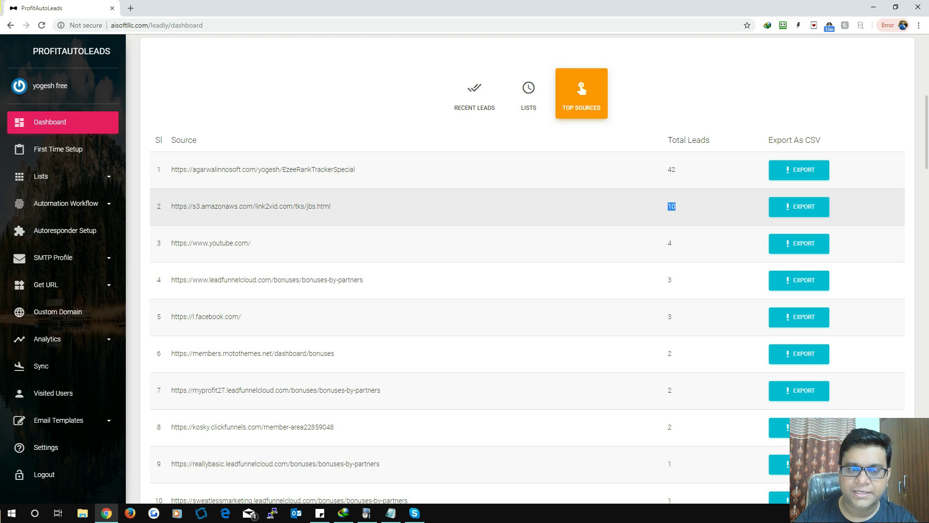
drag(321, 207, 211, 207)
scroll(528, 269, down, 5)
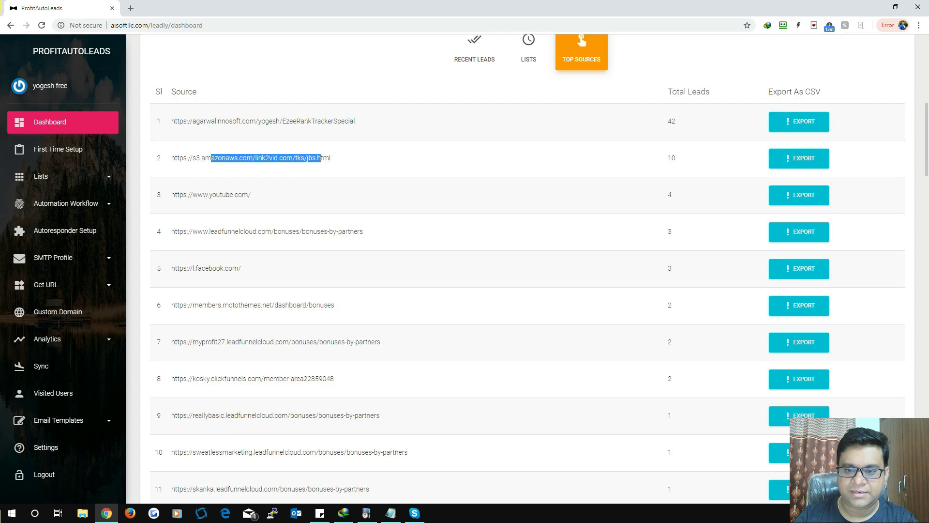
scroll(527, 314, up, 5)
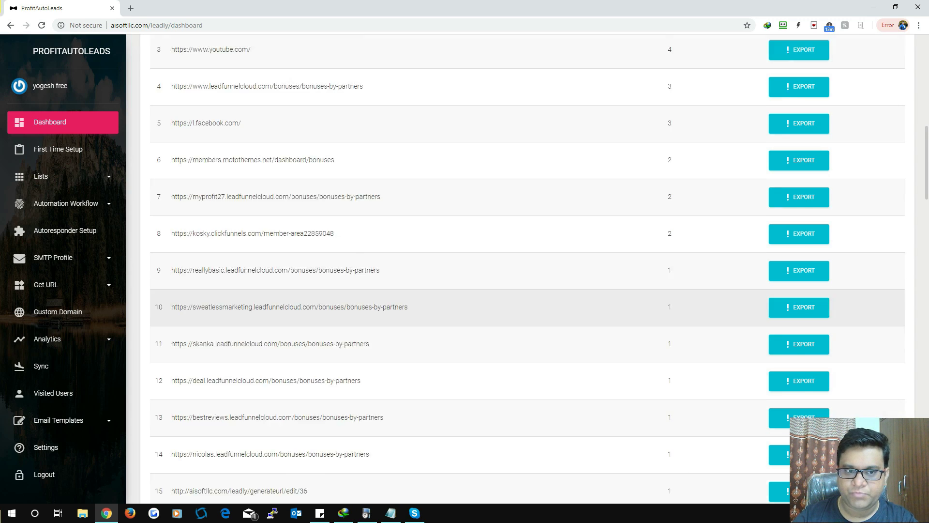
scroll(528, 314, up, 1)
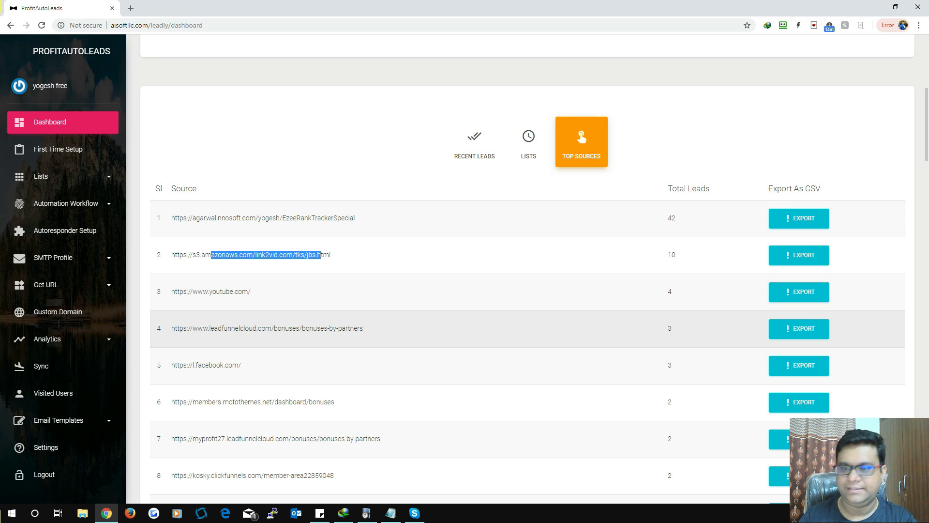
scroll(527, 314, down, 20)
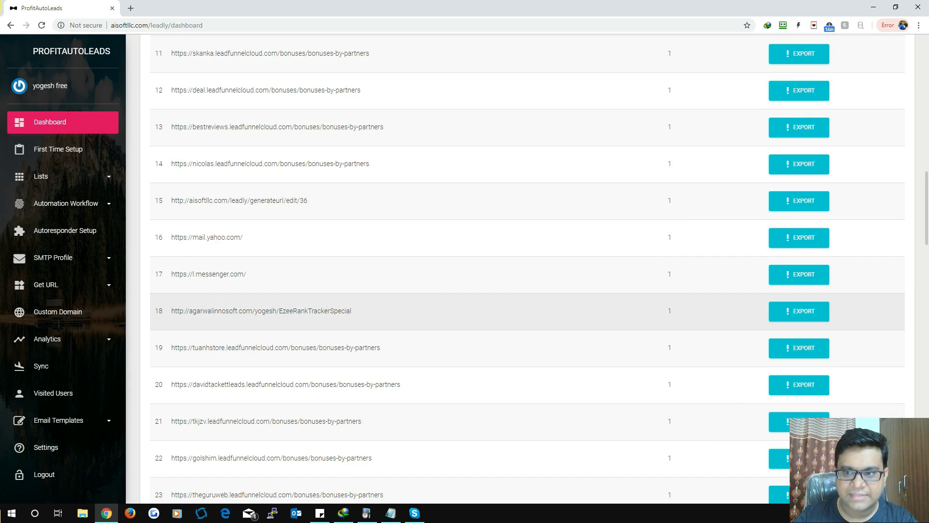
scroll(527, 314, down, 12)
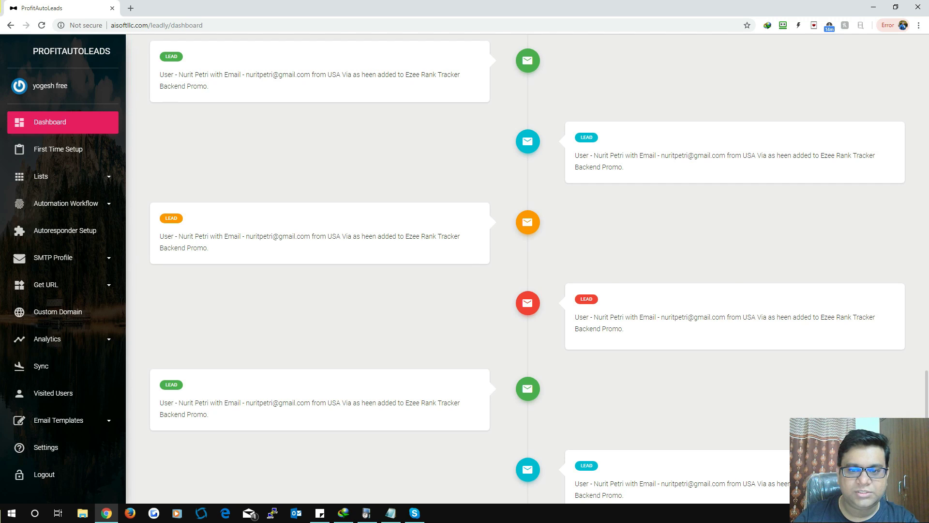
scroll(528, 271, down, 5)
scroll(527, 271, down, 3)
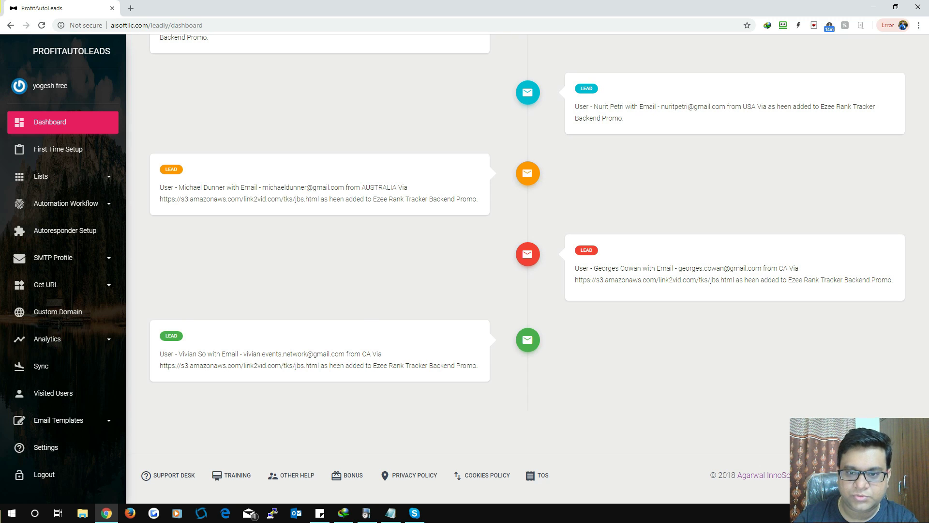
scroll(532, 291, up, 15)
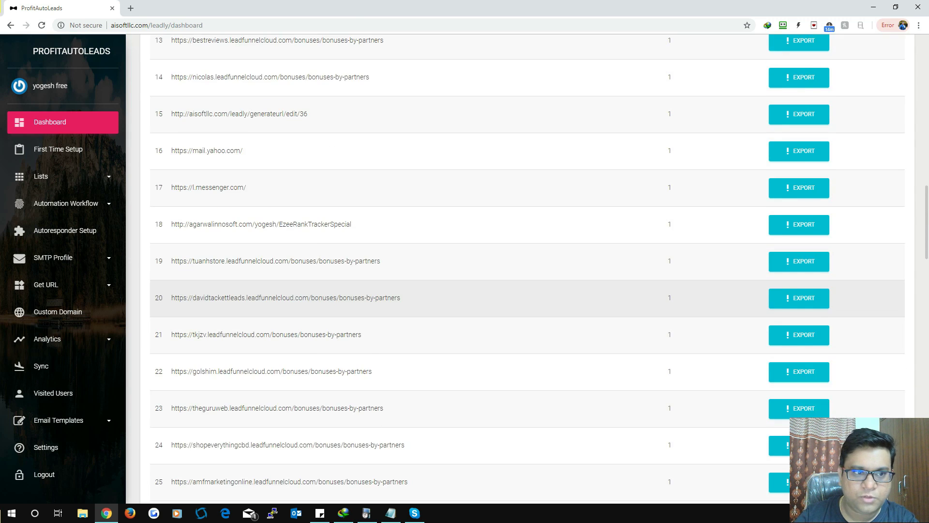
scroll(532, 290, up, 12)
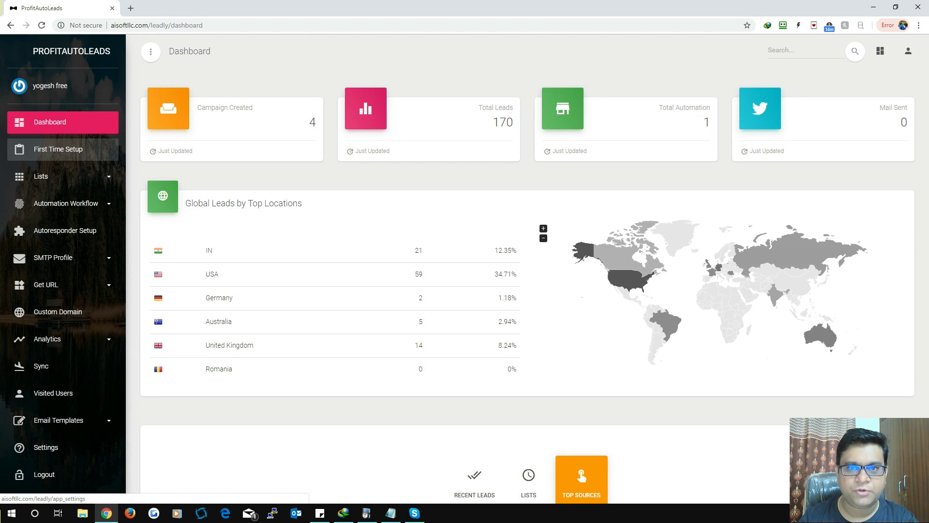
Step: Open the first-time App Settings and skim the Facebook app integration guide
click(58, 149)
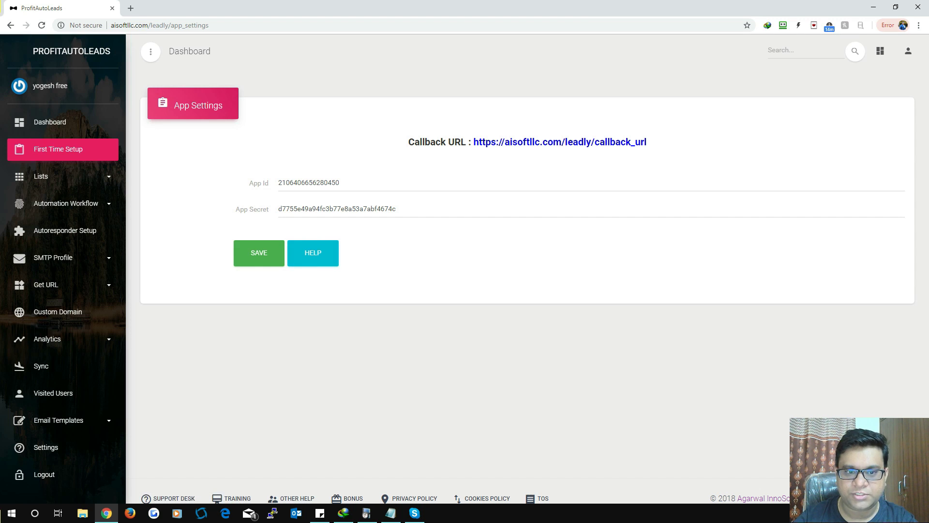
click(313, 253)
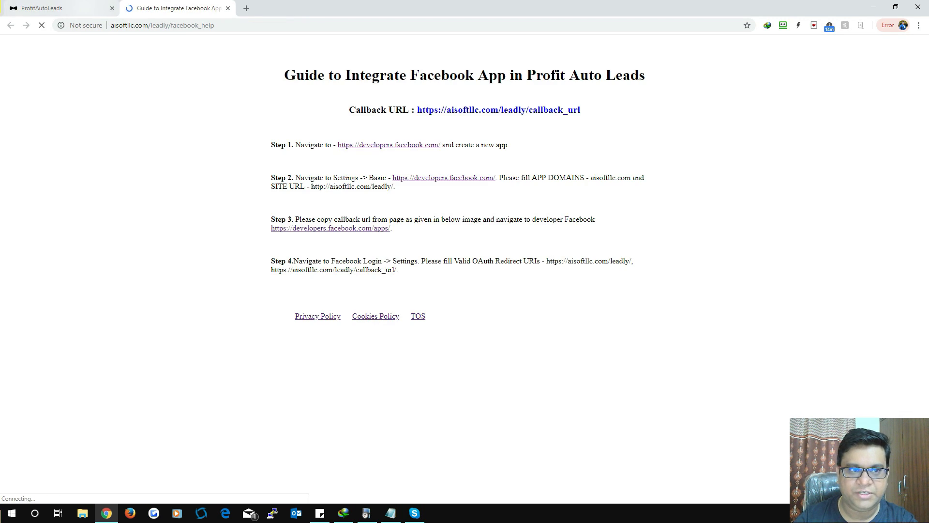
key(ctrl+shift+Tab)
key(ctrl+Tab)
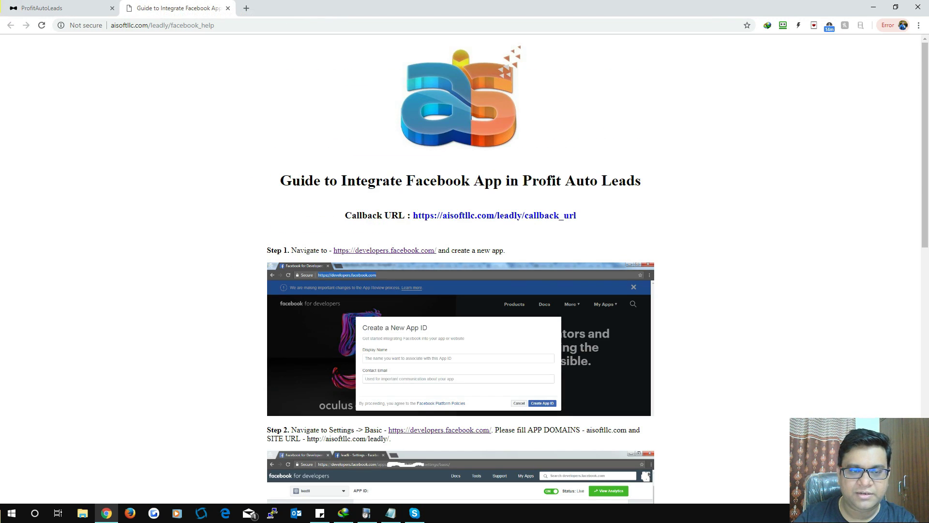
drag(280, 180, 577, 216)
click(678, 188)
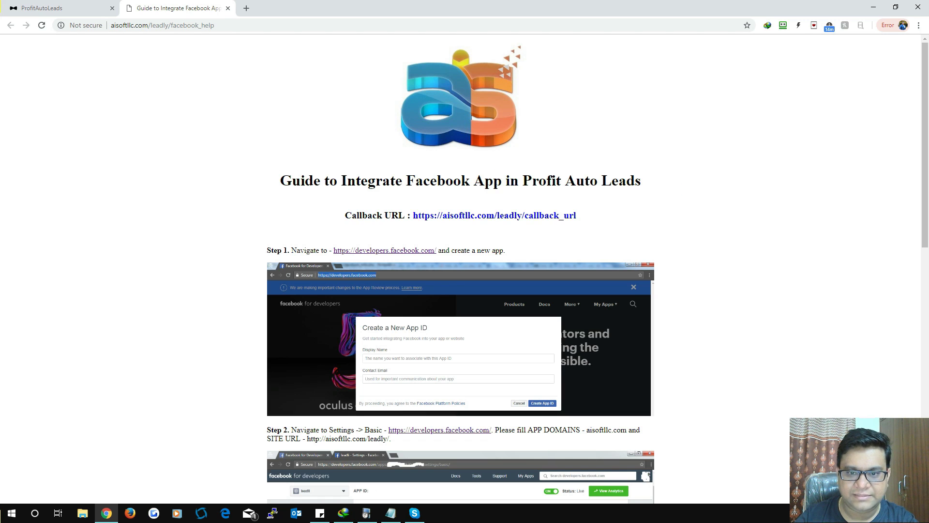
scroll(460, 269, down, 5)
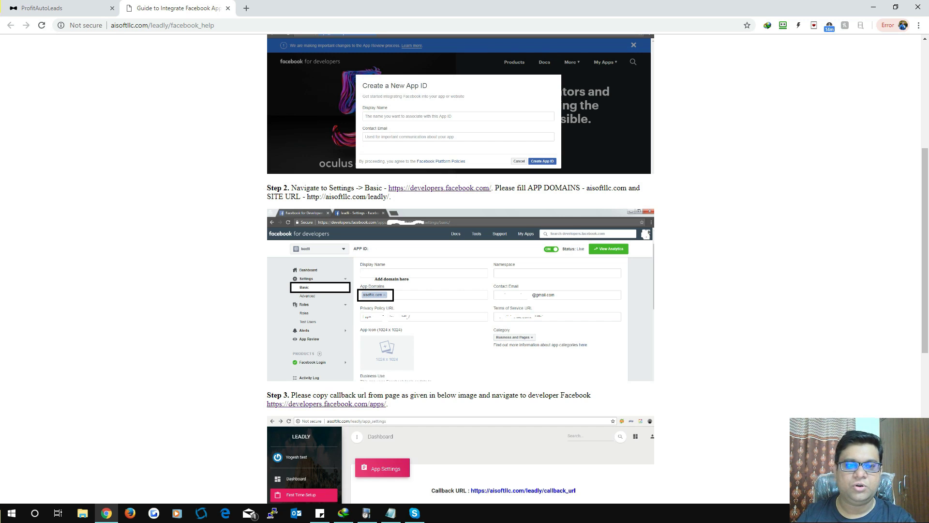
scroll(459, 269, down, 7)
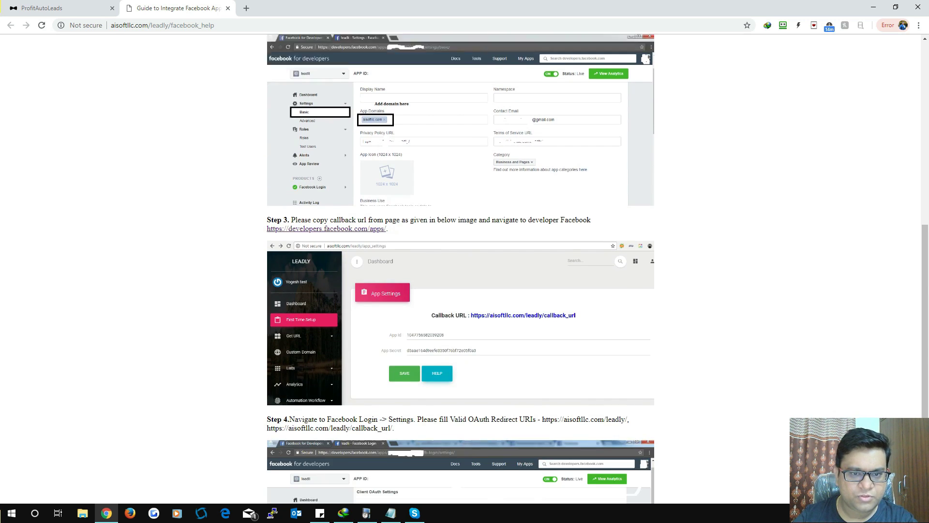
Step: Back on App Settings, check the filled-in App Id and App Secret unchanged
key(ctrl+Tab)
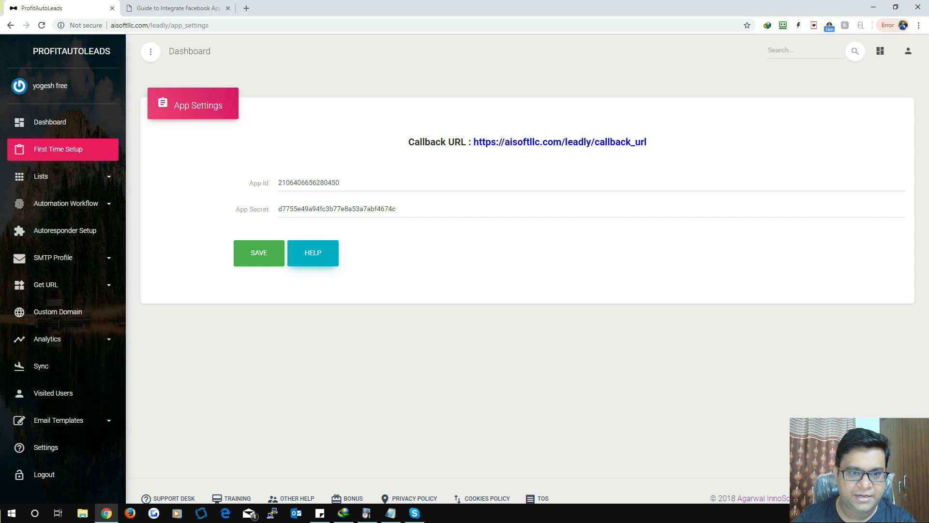
drag(286, 182, 344, 183)
click(345, 183)
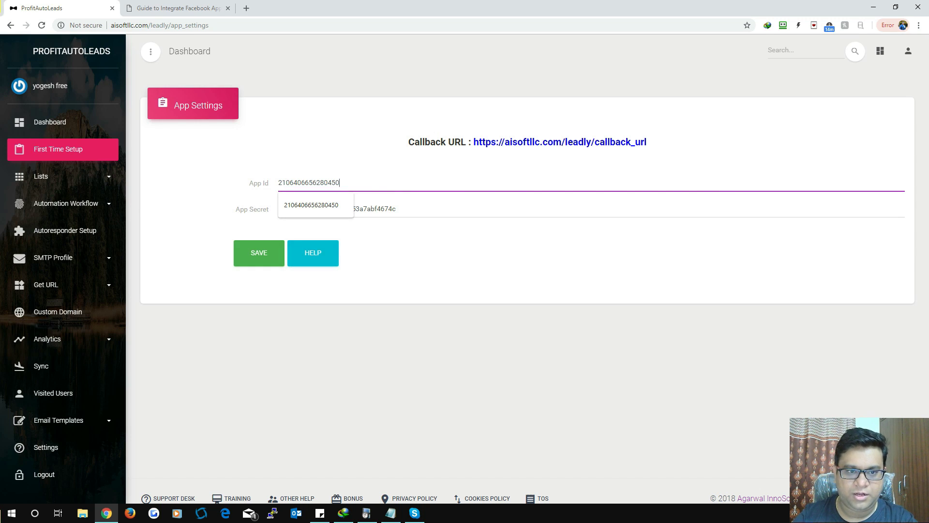
click(382, 165)
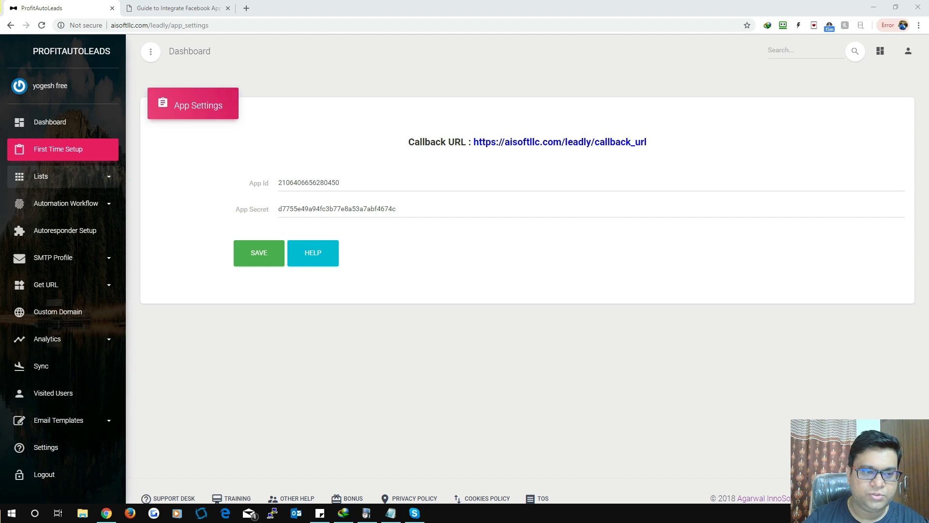
Step: Save a new list 'Test List 123' described as 'test list description 123'
click(40, 176)
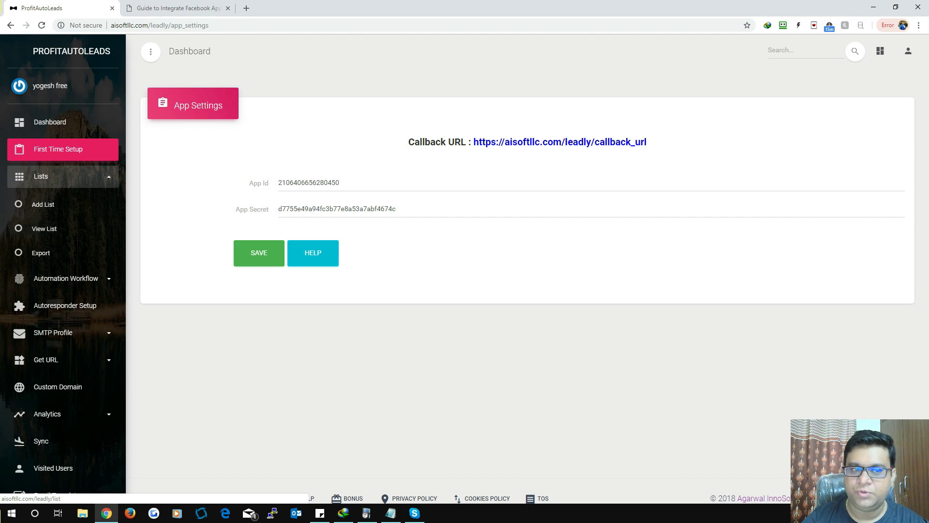
click(44, 228)
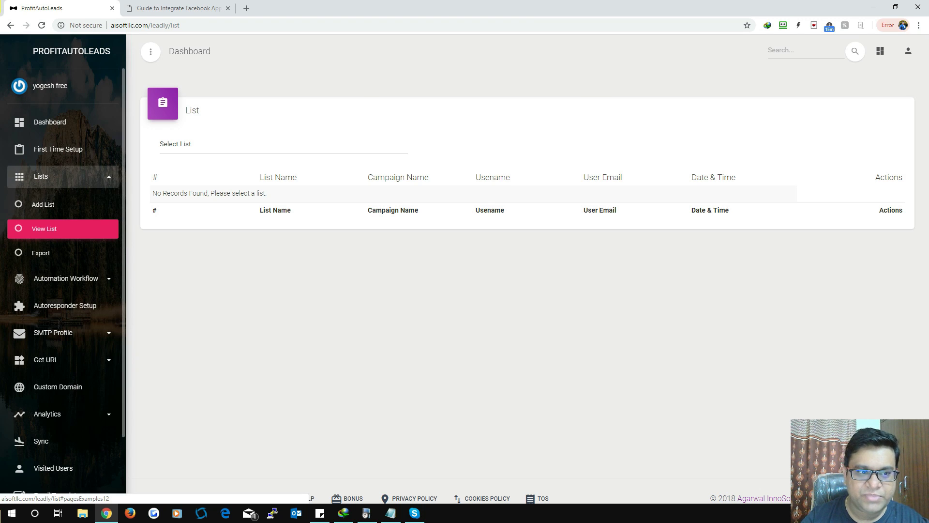
click(44, 204)
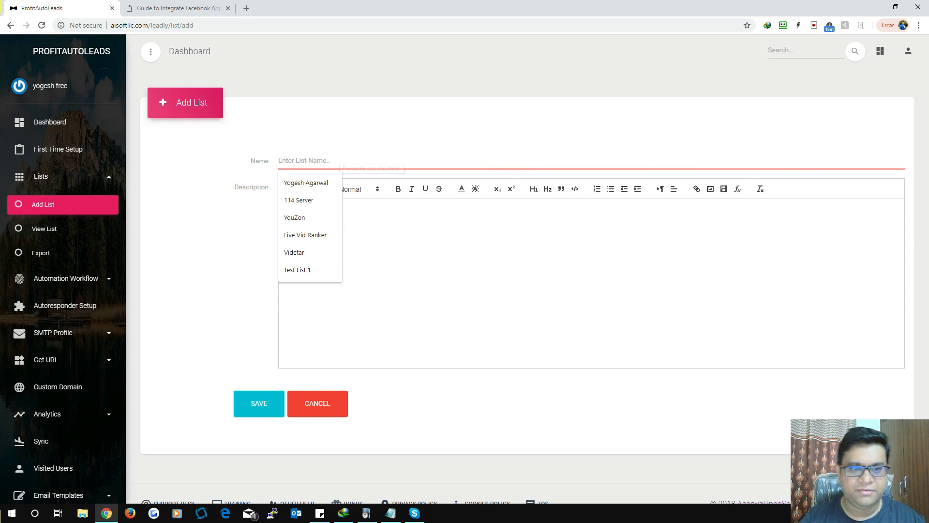
key(Up)
key(Return)
text(23)
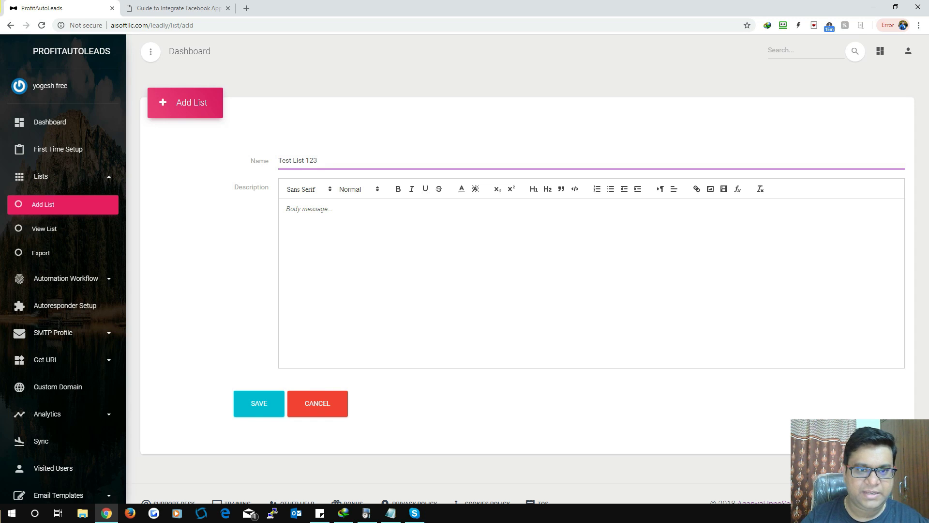
click(286, 209)
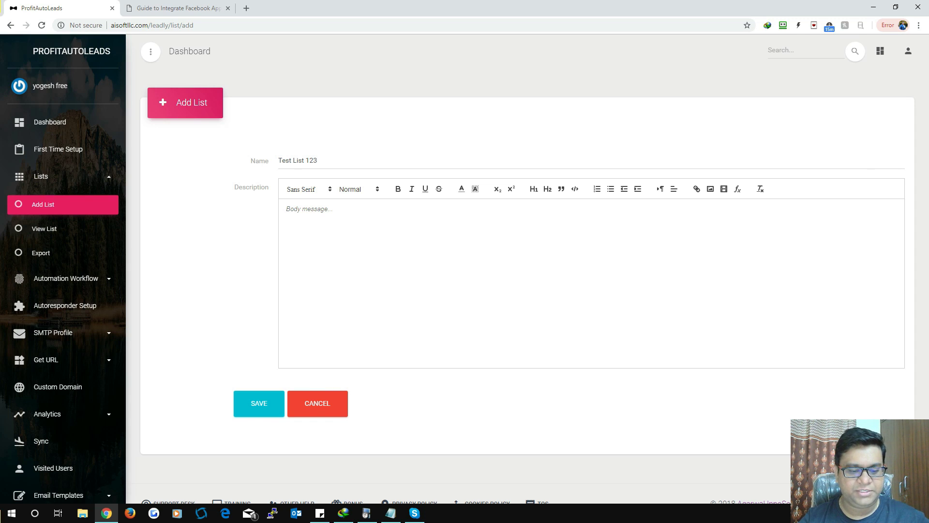
text(test list description 1)
text(23)
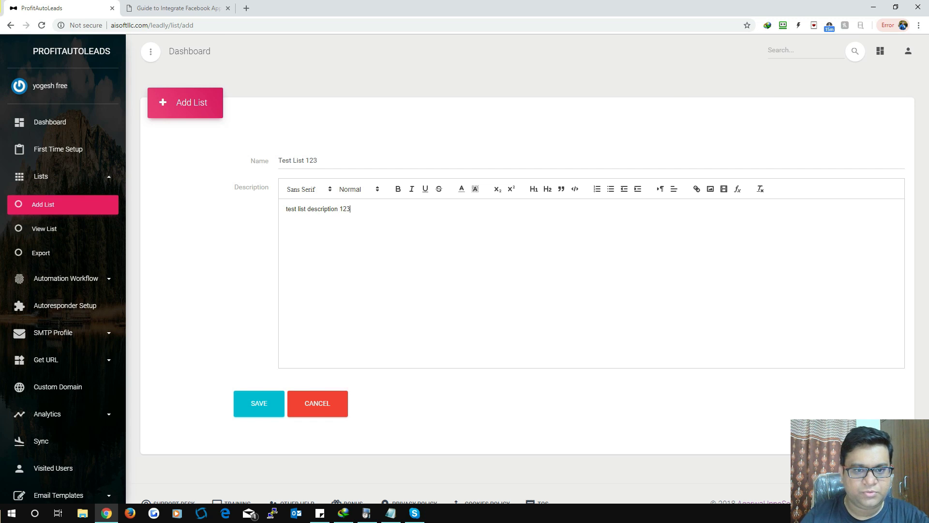
click(259, 403)
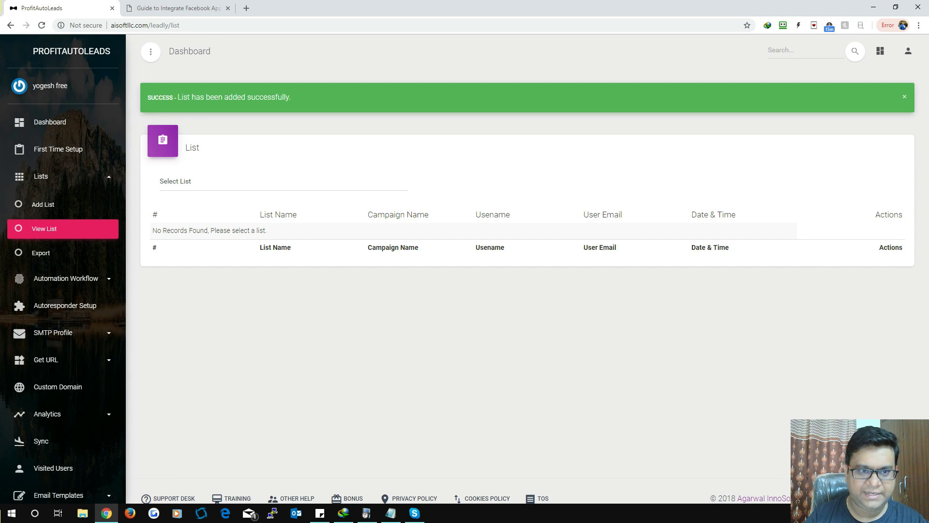
Step: Select Test List 123 on View List to see its 0 leads, then go to Export
click(283, 184)
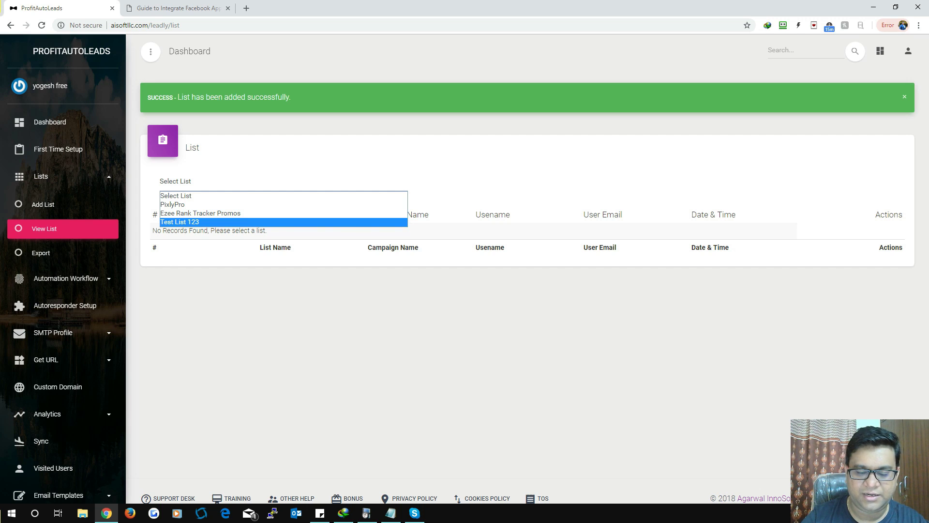
key(Return)
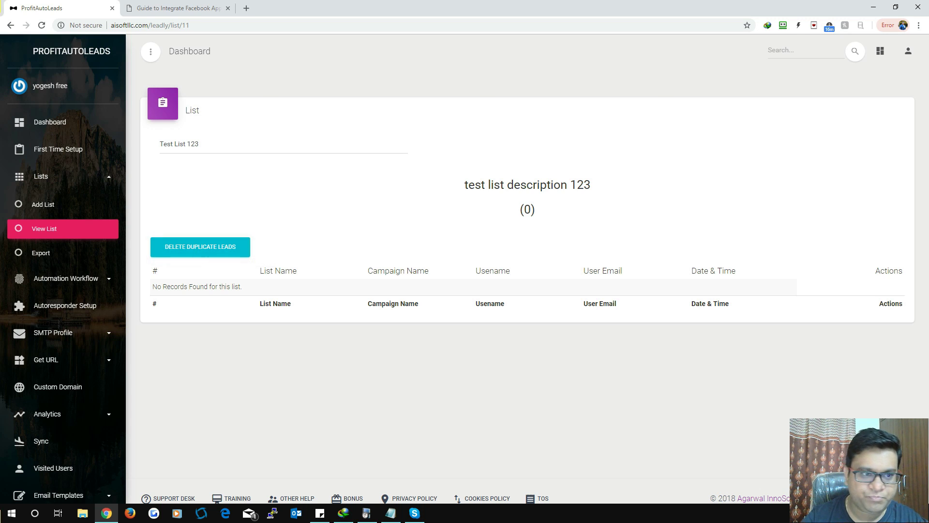
click(41, 253)
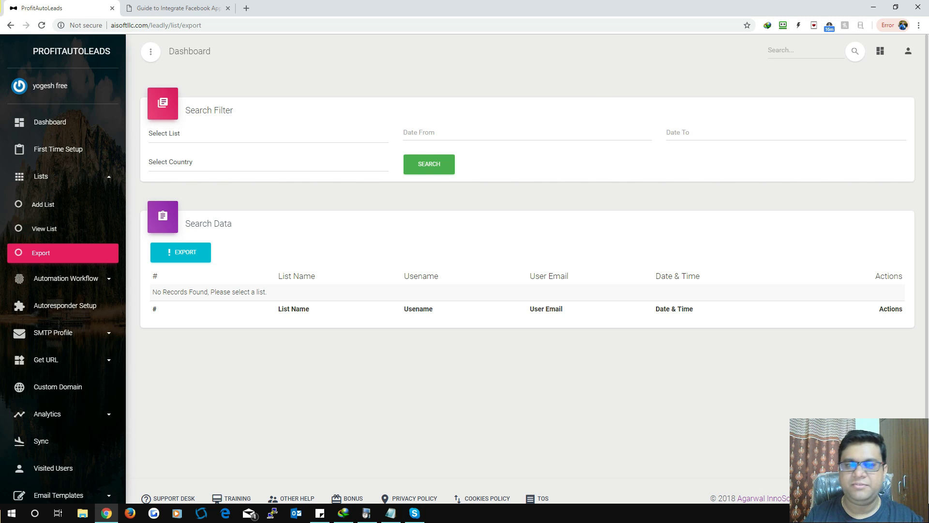
Step: Filter the export by Test List 123 and look over the country options
click(194, 133)
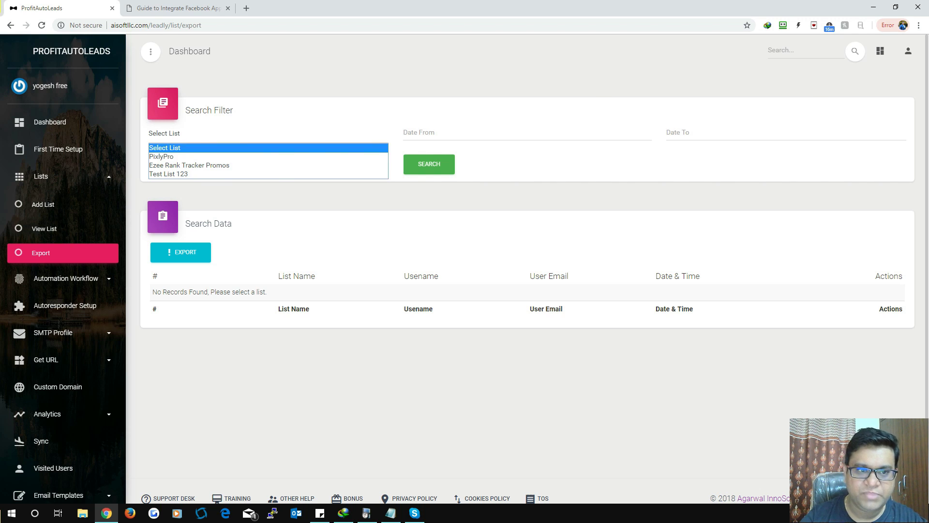
click(167, 174)
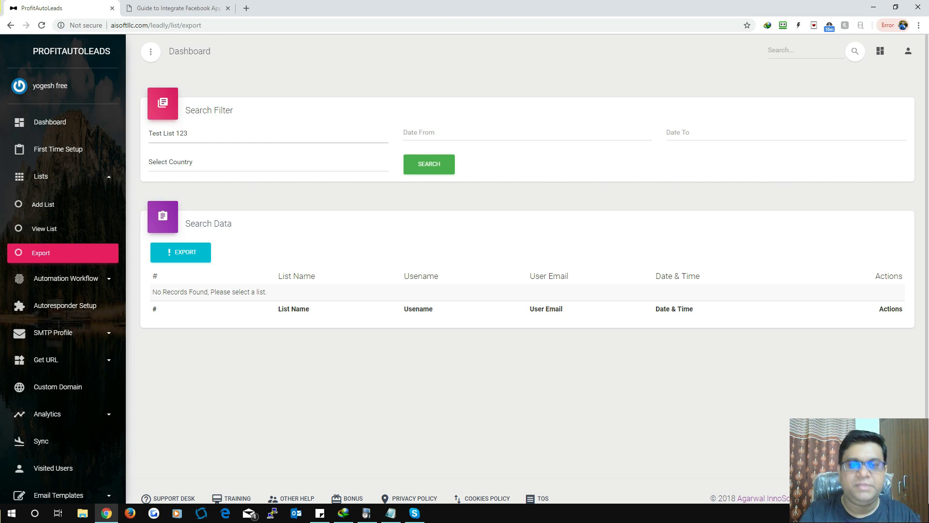
click(268, 162)
click(268, 162)
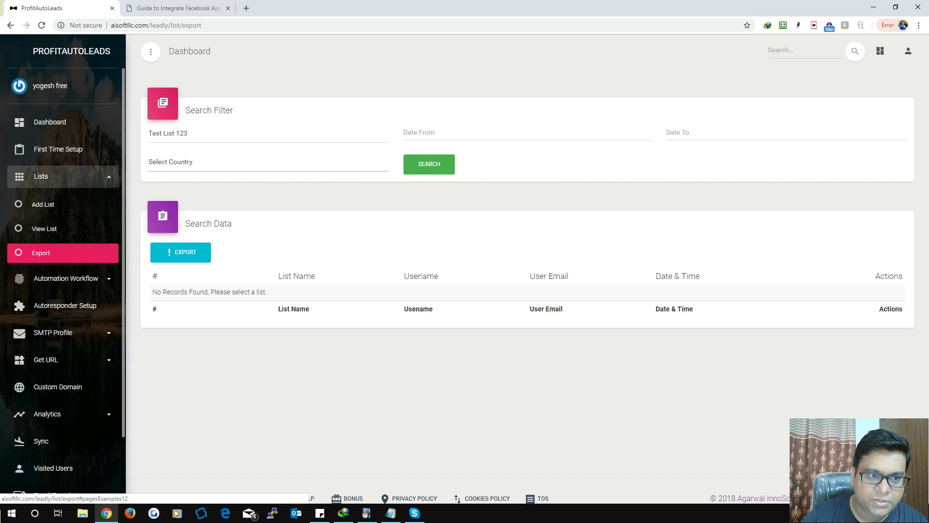
Step: Collapse the Lists menu and start a new workflow under Automation Workflow
click(48, 177)
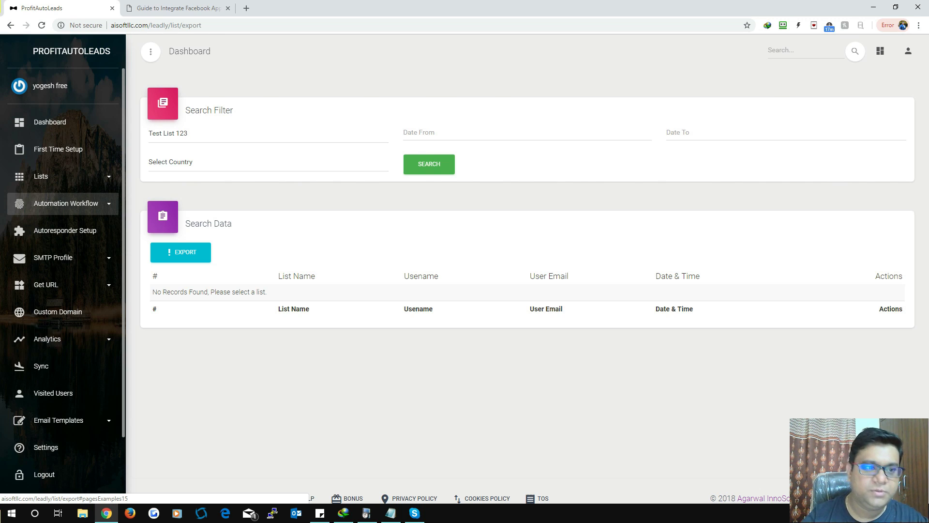
click(66, 203)
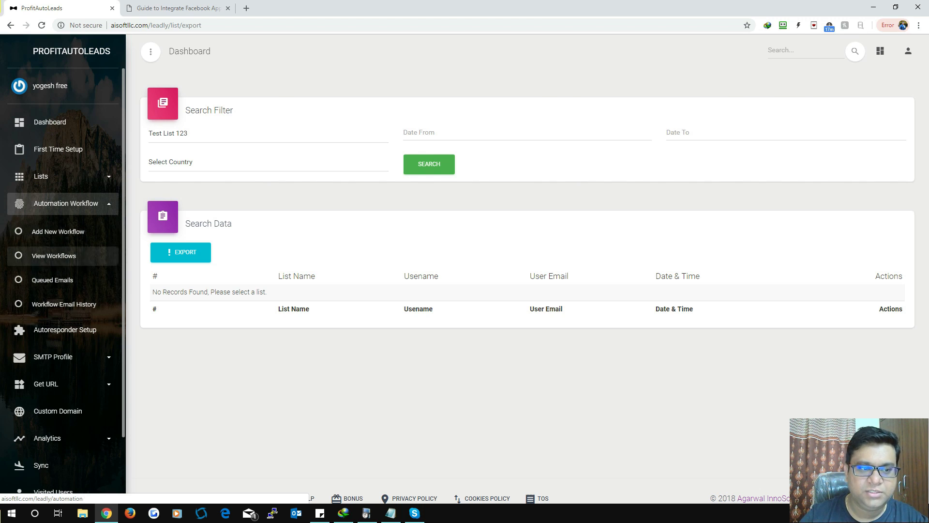
click(58, 231)
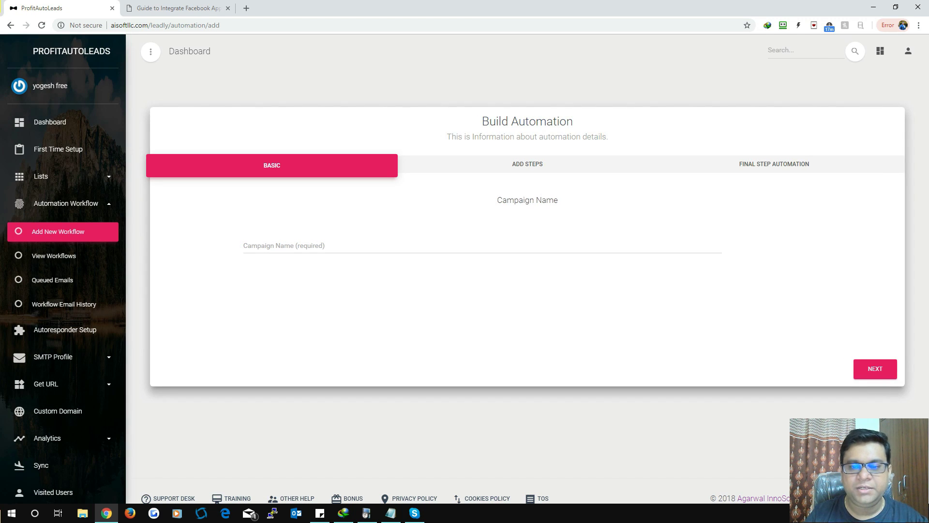
Step: Name the new automation campaign 'workflow 1', continue, and add its first step
click(280, 245)
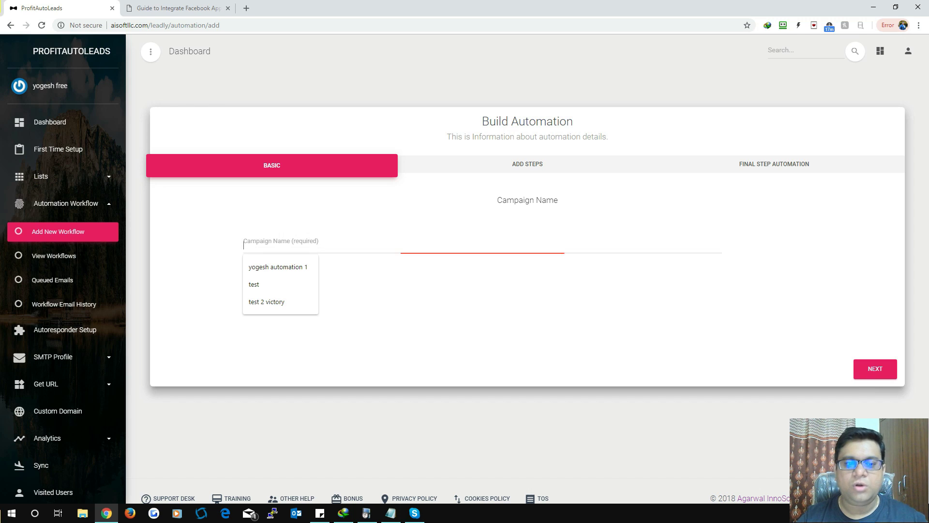
key(Down)
key(Return)
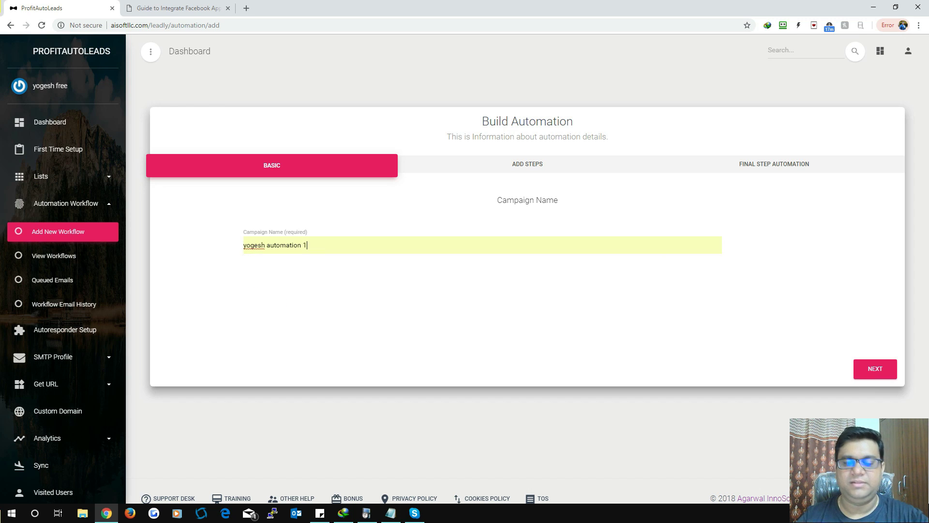
key(ctrl+shift+Left)
key(ctrl+shift+Left)
key(ctrl+shift+Left)
key(ctrl+shift+Right)
key(ctrl+shift+Left)
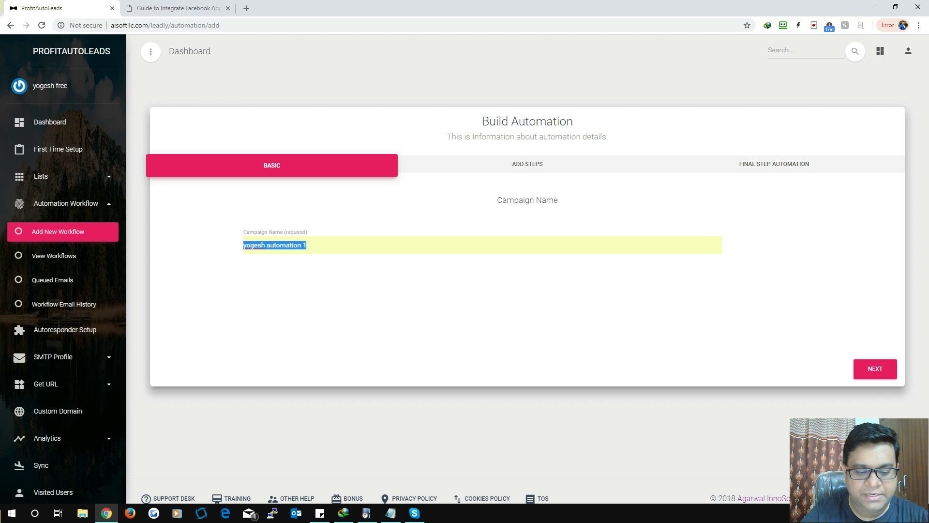
text(workflow 1)
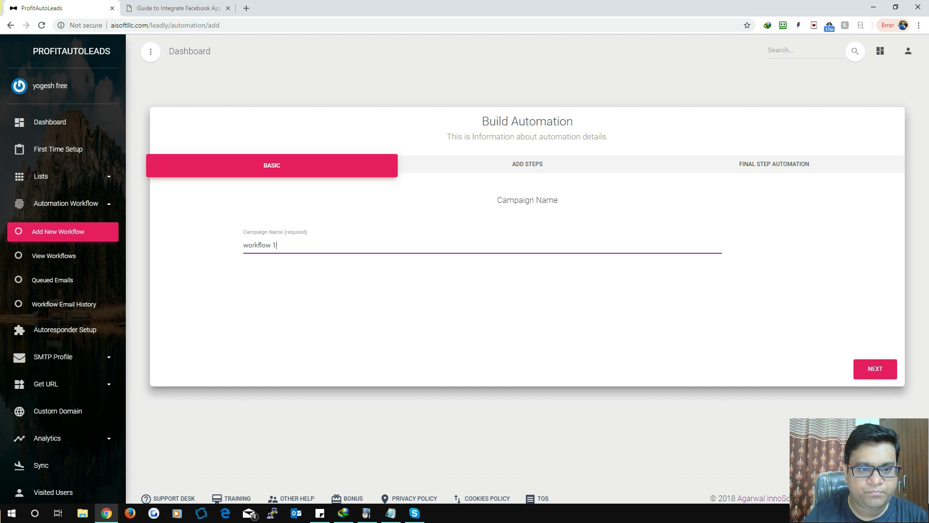
click(875, 368)
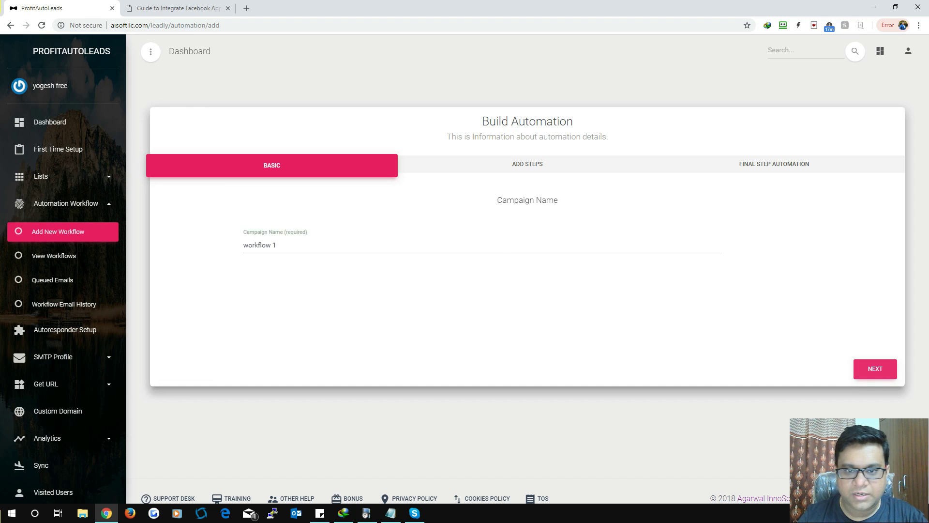
click(527, 257)
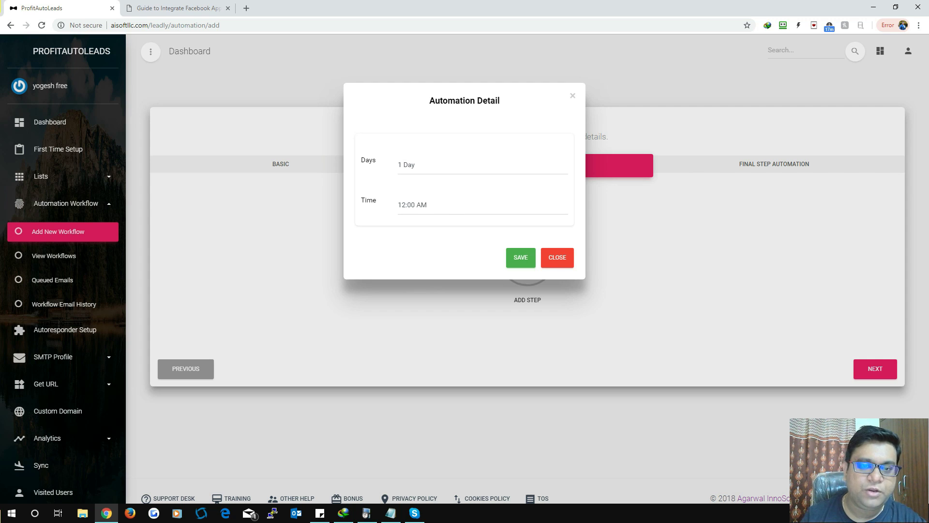
Step: Save the first step with a 1 Day delay at 2:00 AM
click(482, 165)
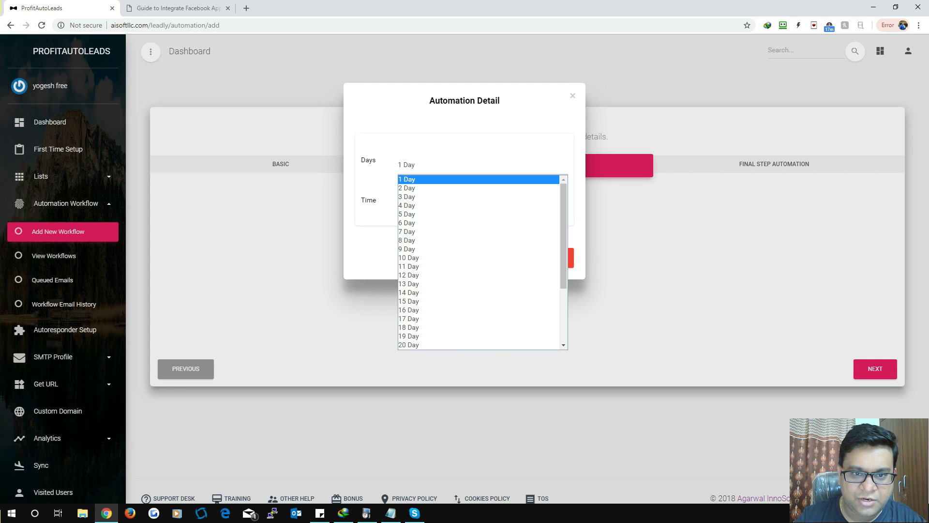
click(406, 179)
click(481, 205)
click(412, 254)
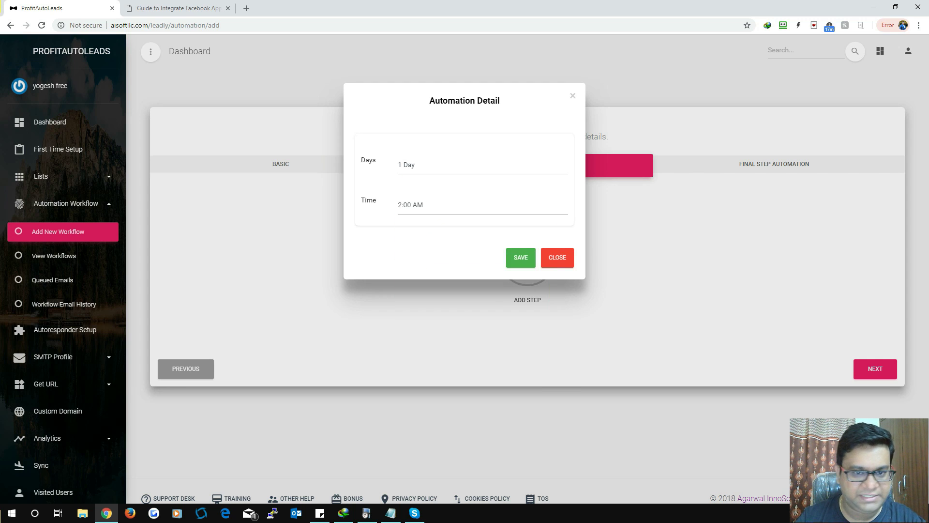
click(521, 257)
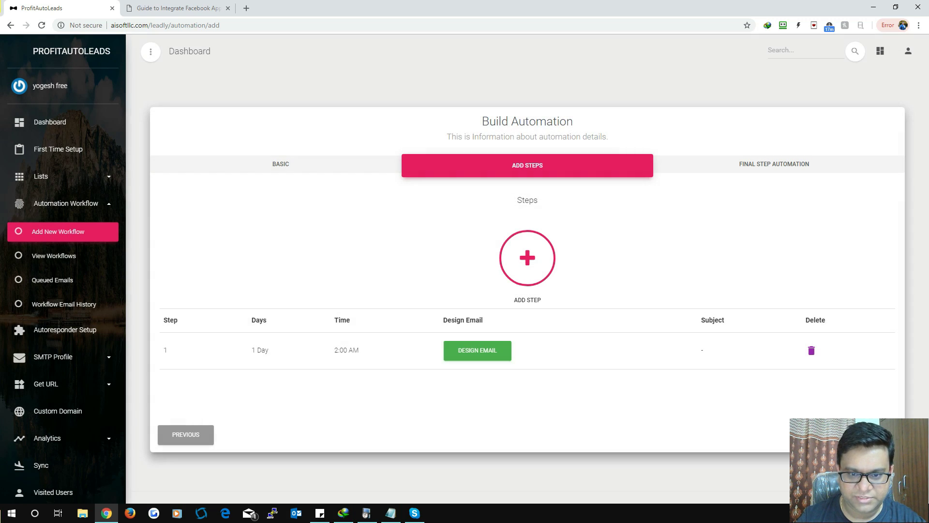
Step: Add a second step with a 2 Day delay at 1:30 AM
click(525, 258)
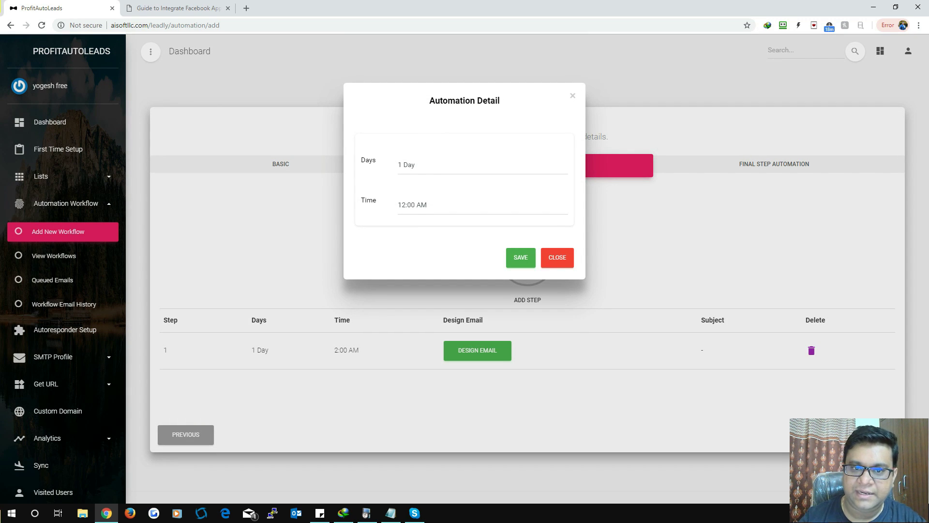
click(436, 164)
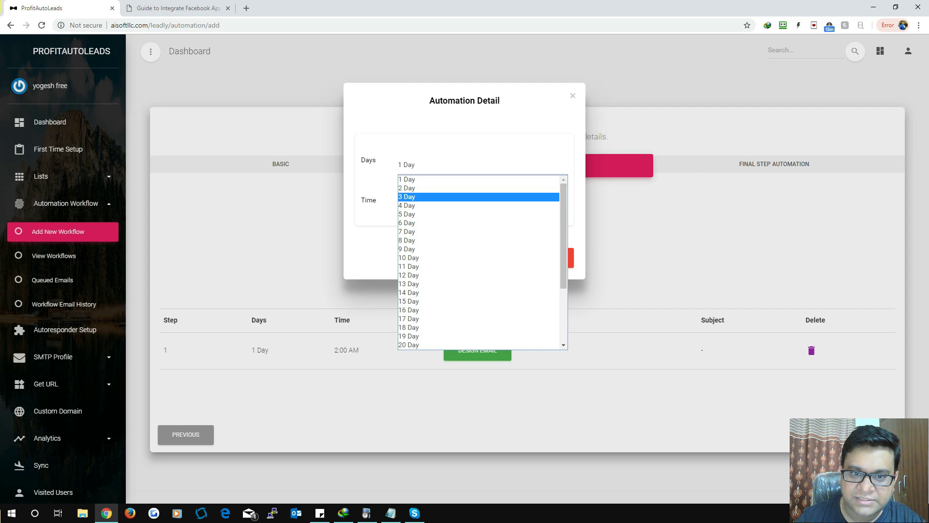
click(407, 187)
click(436, 205)
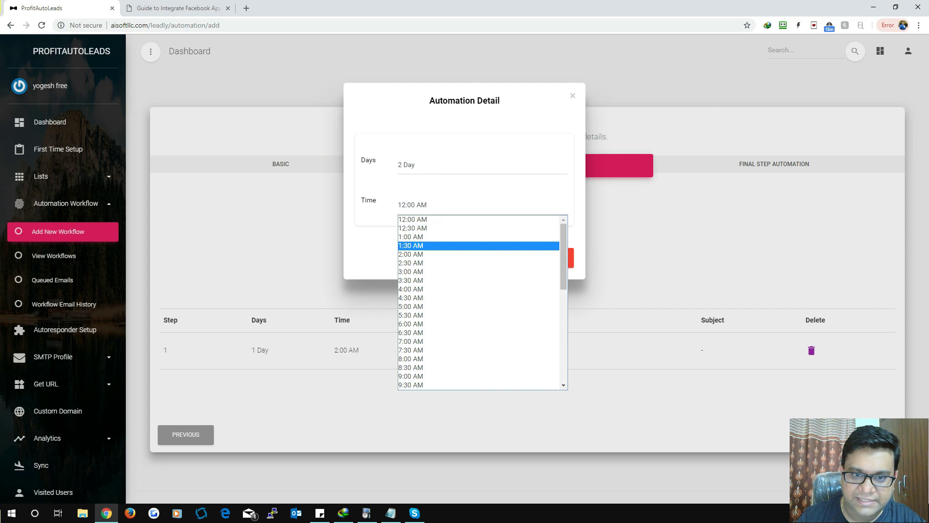
click(411, 246)
click(521, 259)
scroll(521, 262, down, 2)
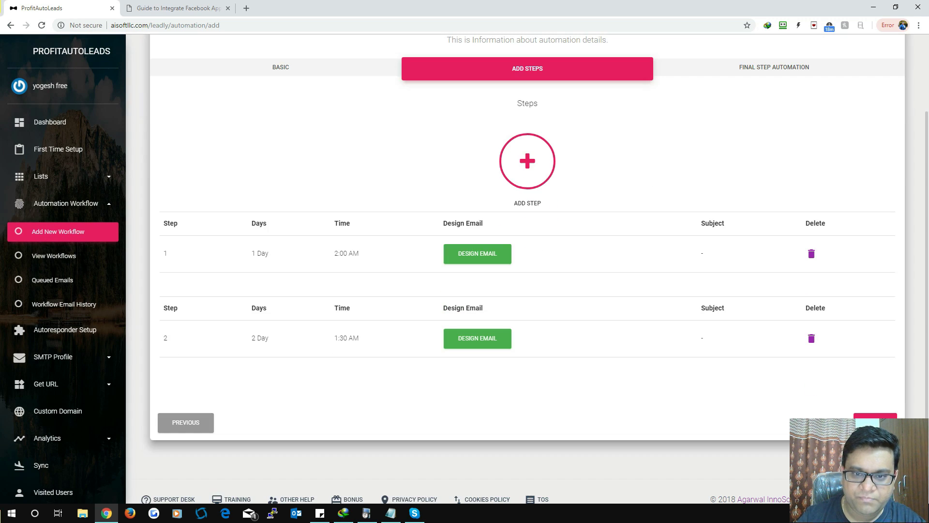
Step: Open another step's Days list, browse it, and dismiss the dialog without saving
click(528, 161)
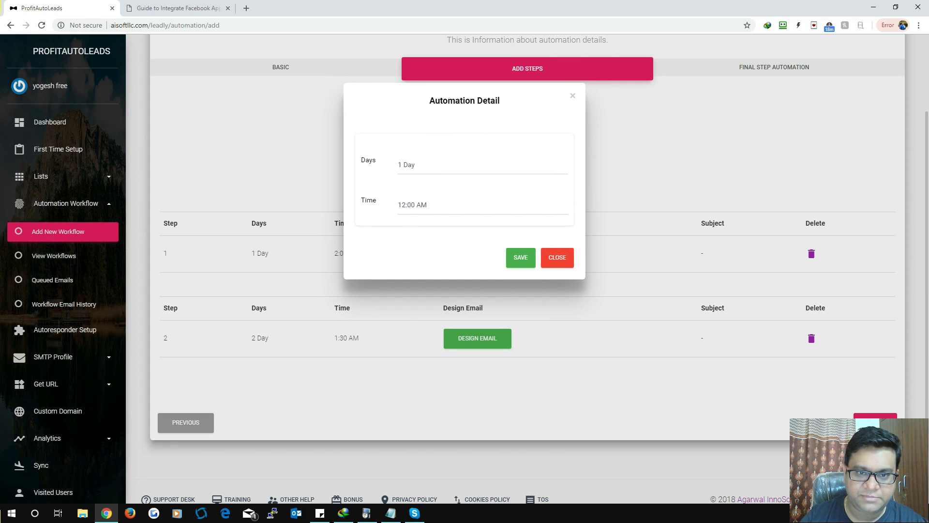
click(482, 164)
scroll(479, 262, down, 3)
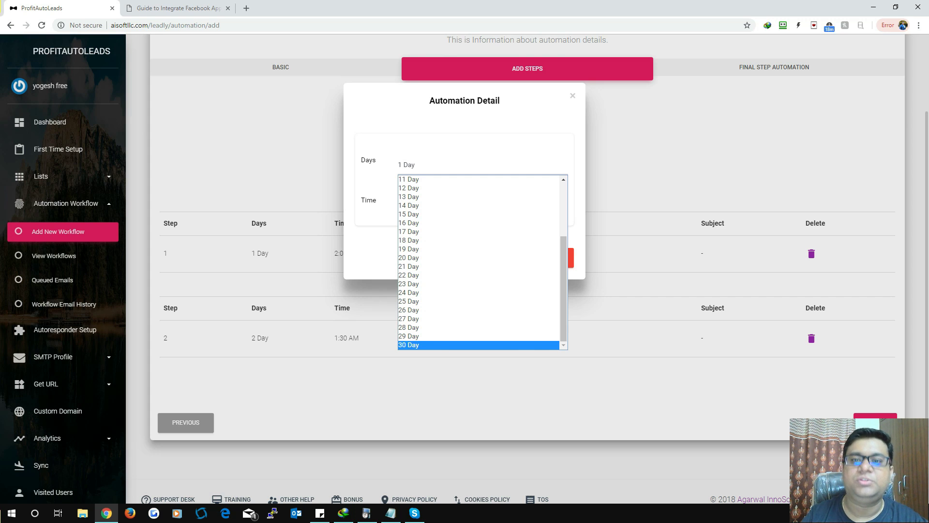
scroll(420, 334, up, 2)
click(417, 180)
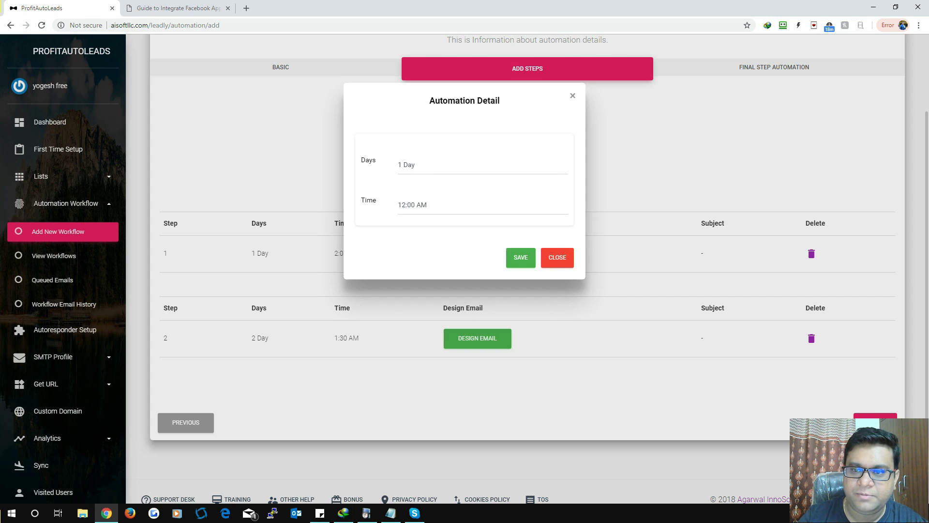
key(Escape)
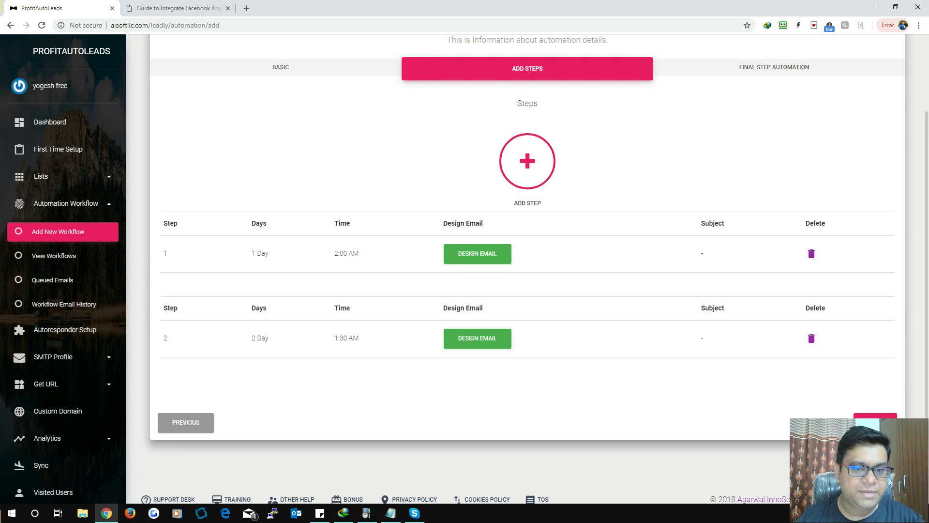
Step: Look over step 1's Email Detail form and template list, then close it unsaved
click(477, 253)
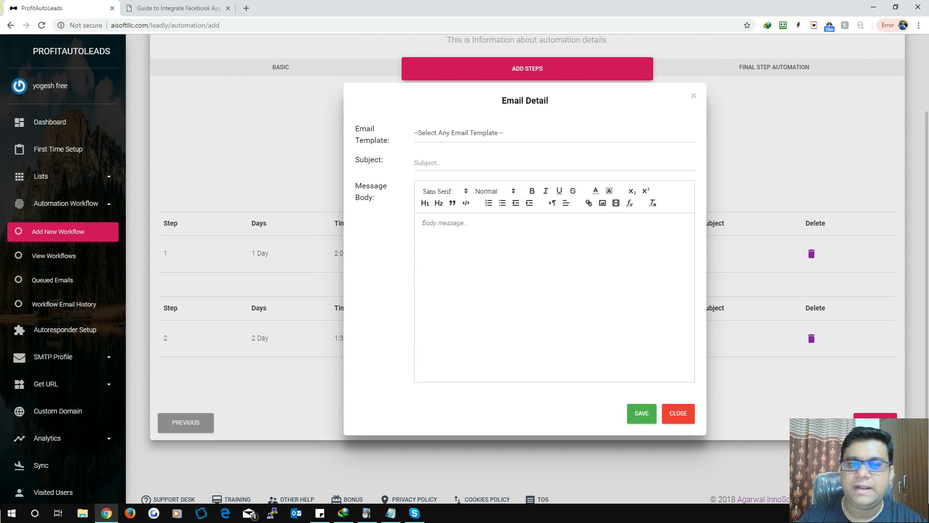
key(Return)
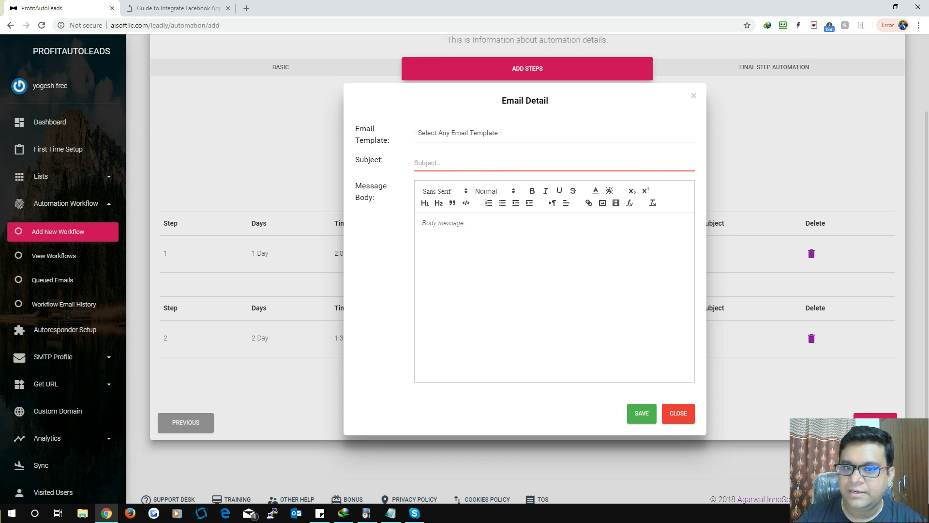
click(431, 223)
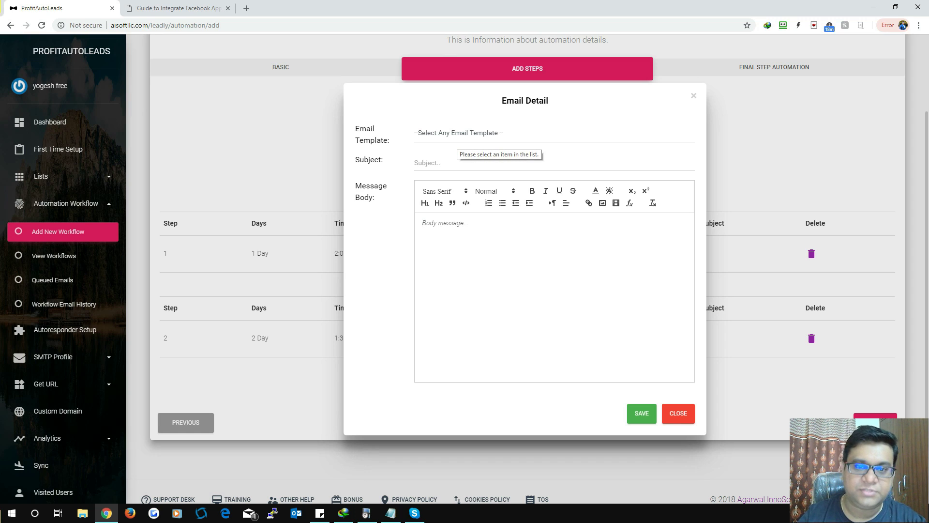
click(458, 135)
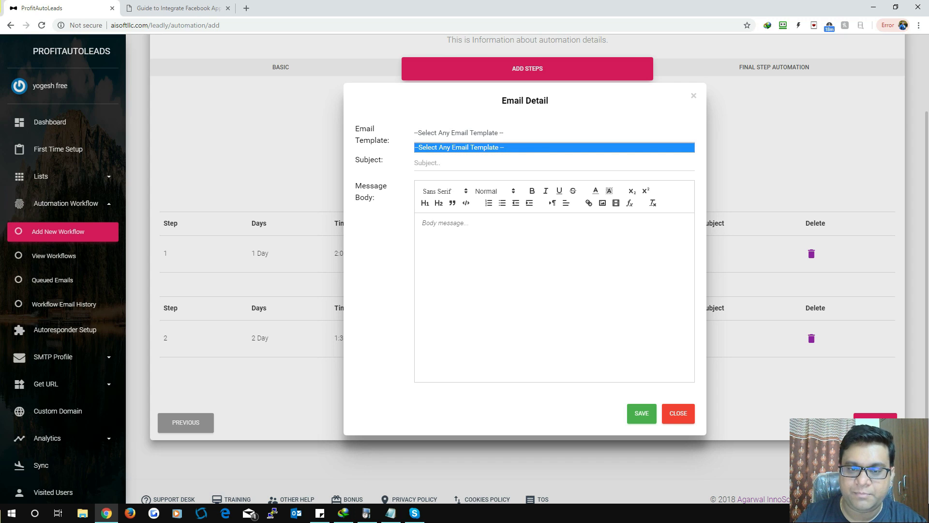
key(Escape)
scroll(528, 242, down, 1)
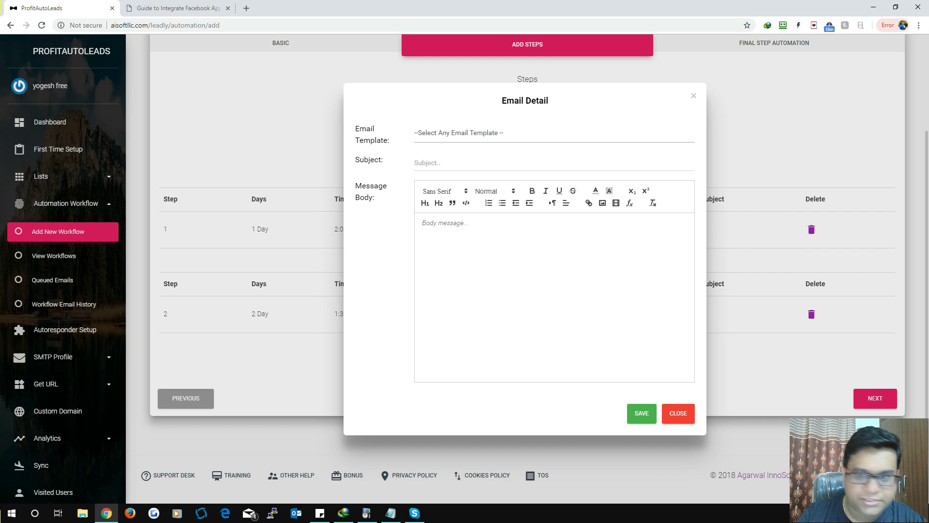
click(693, 95)
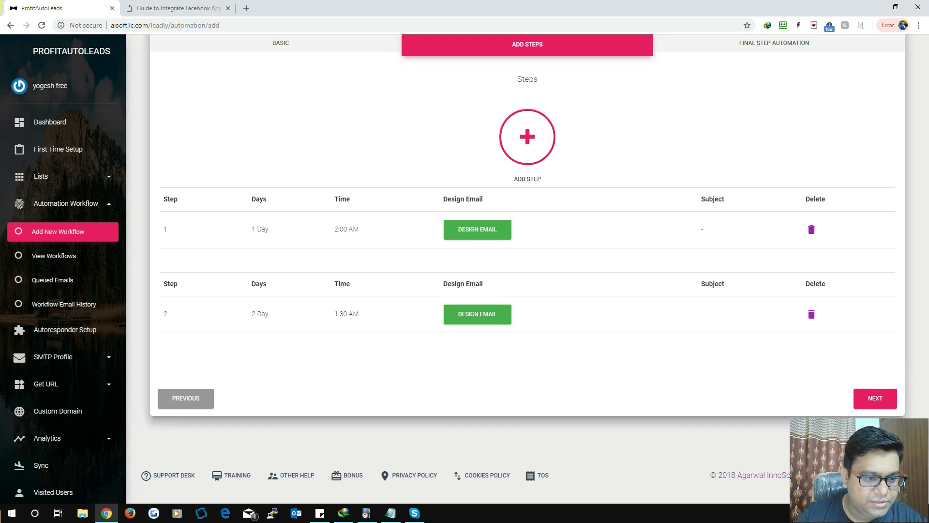
Step: Expand Email Templates in the sidebar and reopen step 1's email design form
scroll(63, 339, down, 2)
click(58, 420)
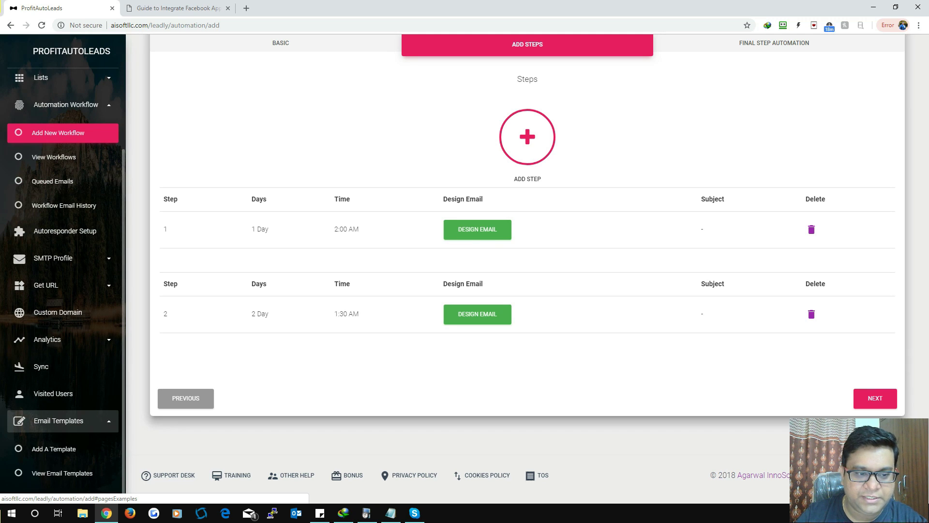
scroll(63, 420, down, 1)
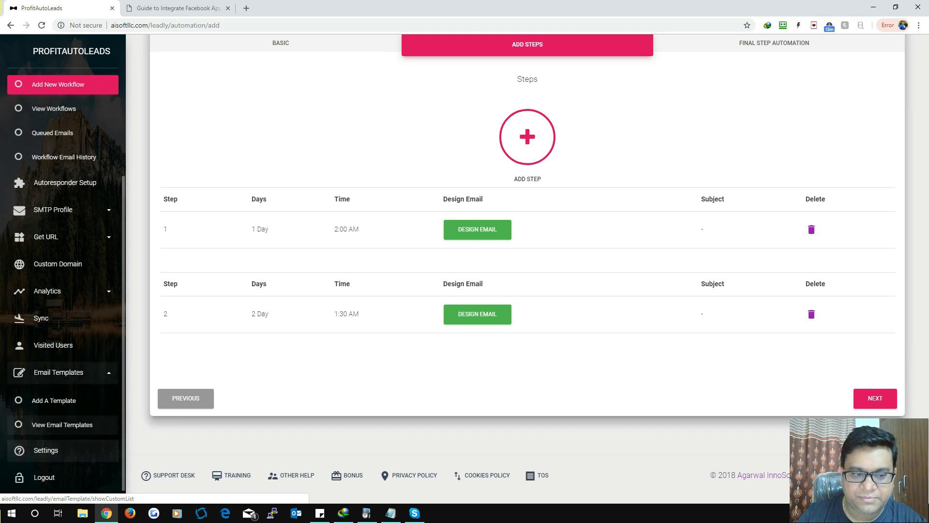
scroll(528, 266, up, 3)
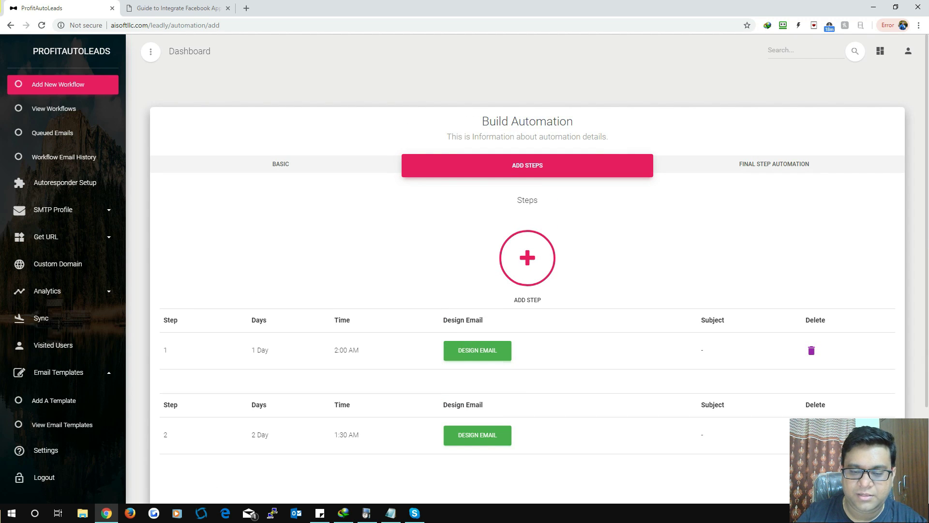
click(477, 350)
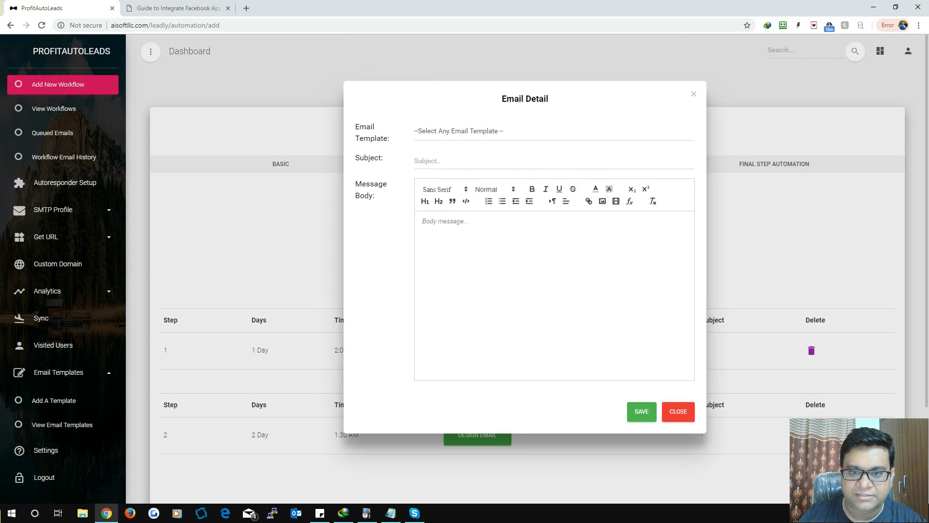
Step: Save step 1's email with subject 'Test subject' and body 'test content 1'
click(484, 133)
click(426, 162)
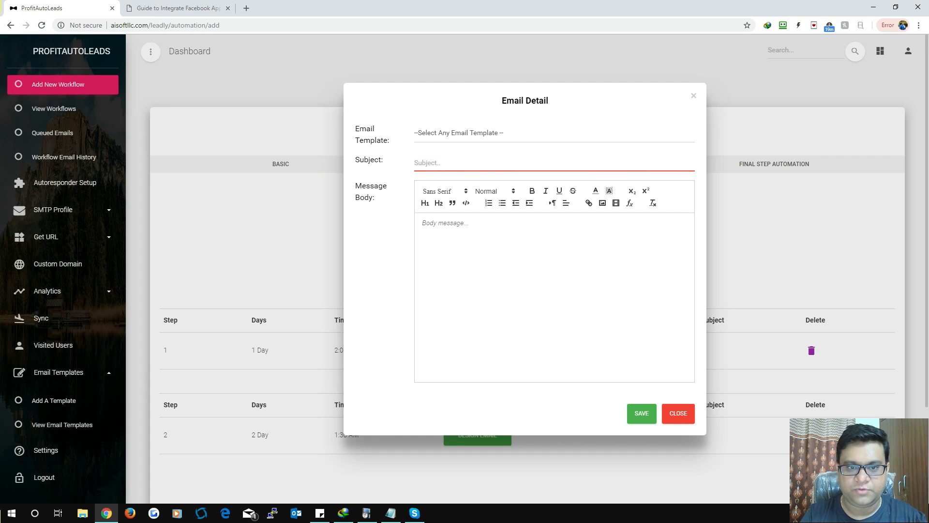
text(T)
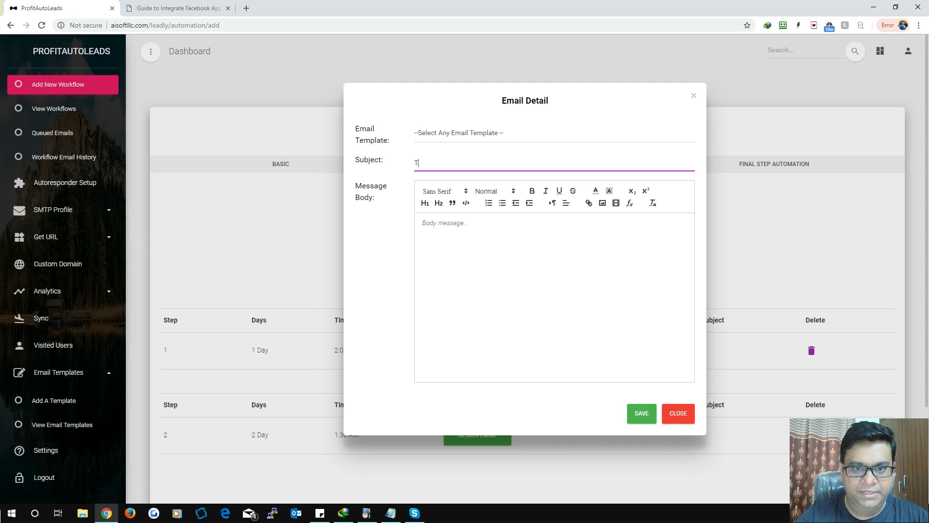
text(est sub)
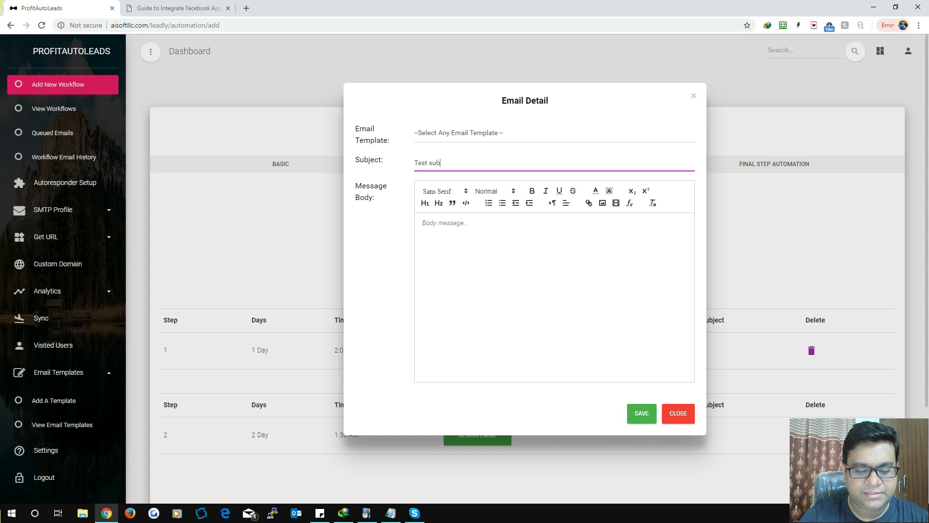
text(ject 1)
click(435, 223)
text(test content 1)
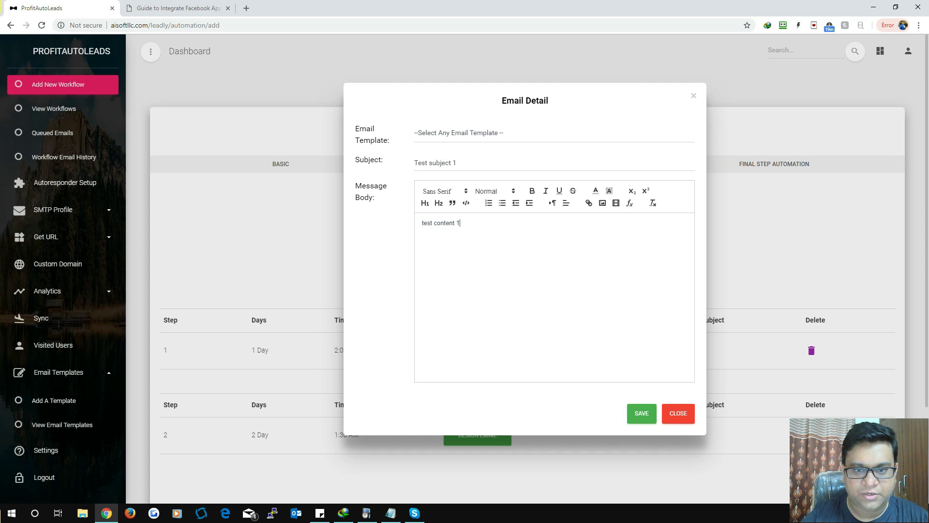
click(641, 413)
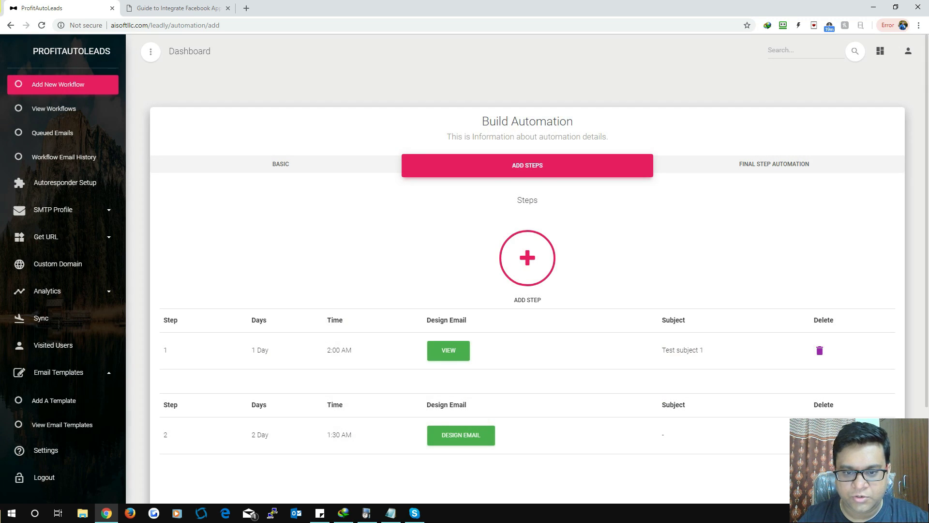
Step: Save step 2's email with subject 'test subject 2' and content 'test content'
scroll(527, 266, down, 2)
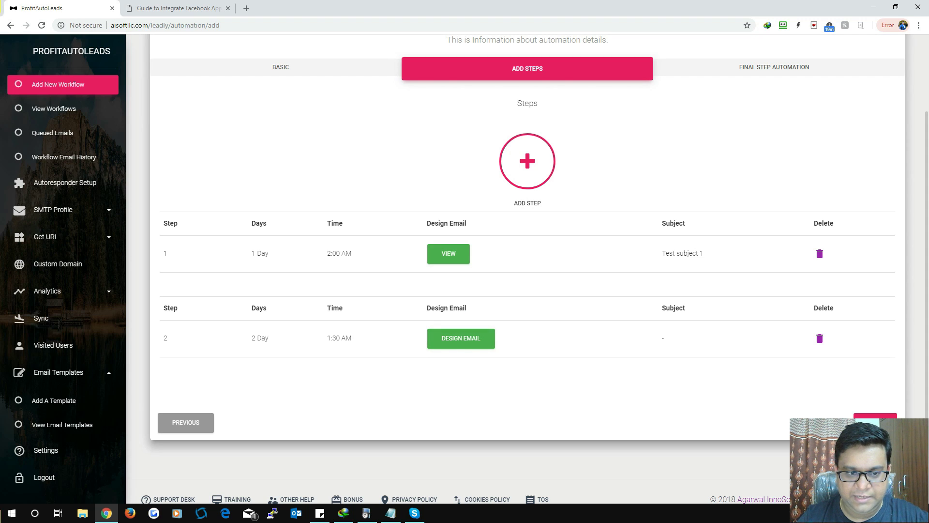
click(461, 338)
click(555, 163)
text(te)
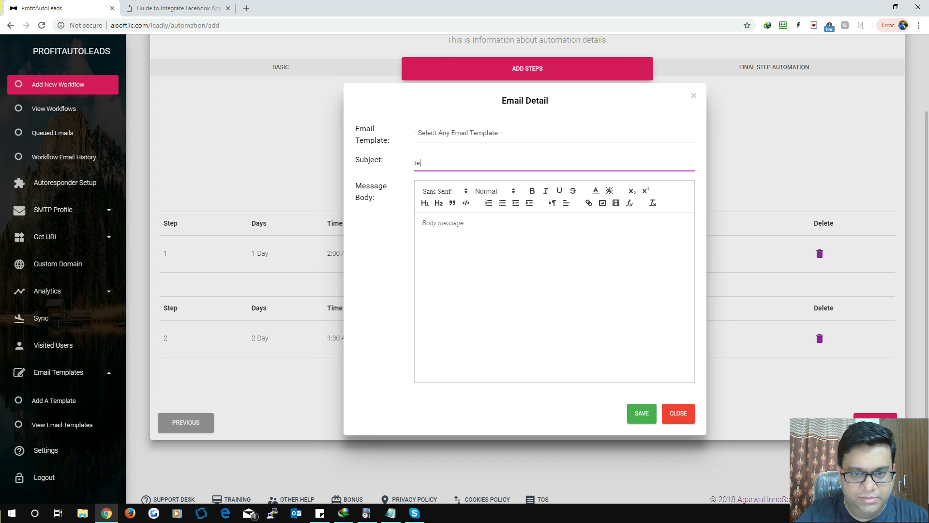
text(st subject 2)
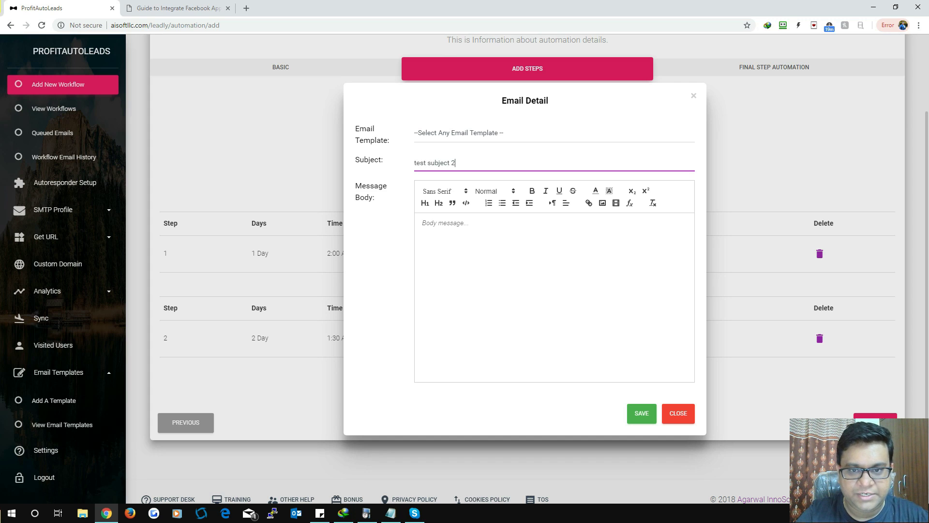
text(test content 2)
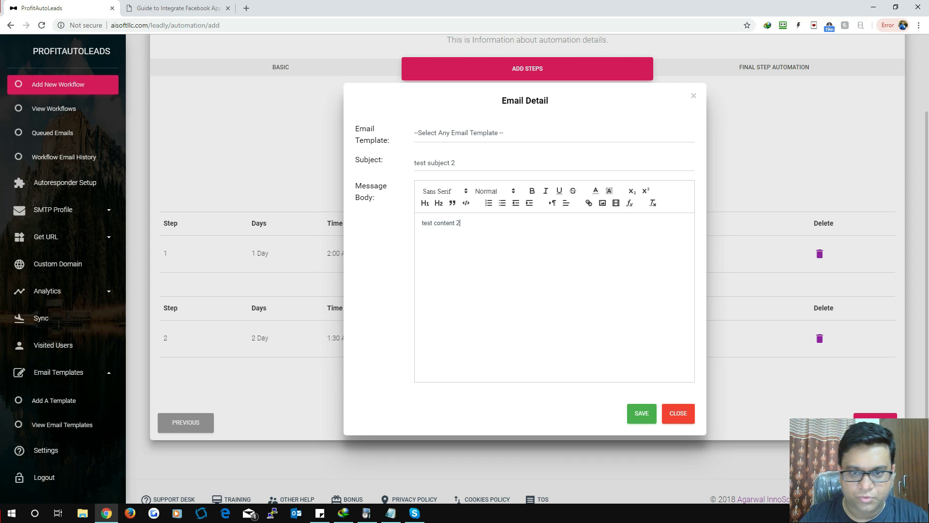
click(641, 413)
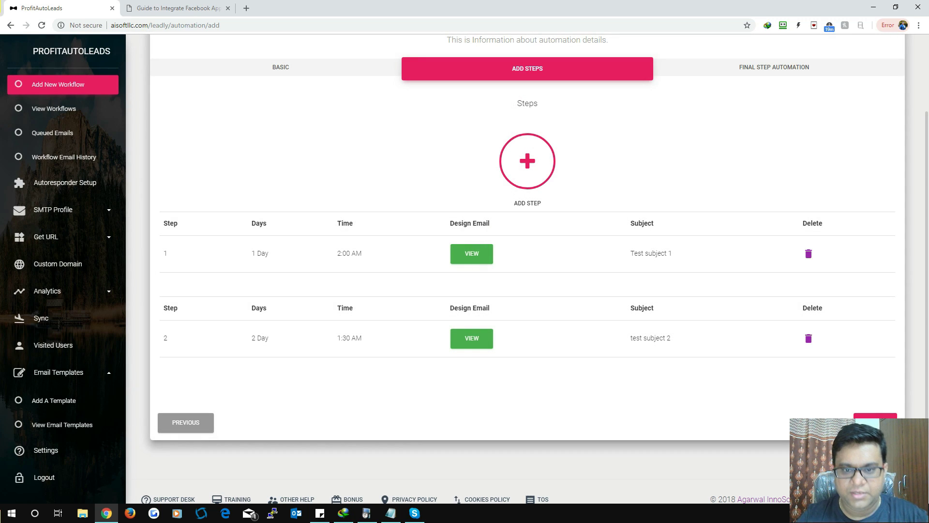
Step: Check both steps' subjects and review step 1's saved email
drag(672, 253, 636, 253)
drag(672, 338, 636, 338)
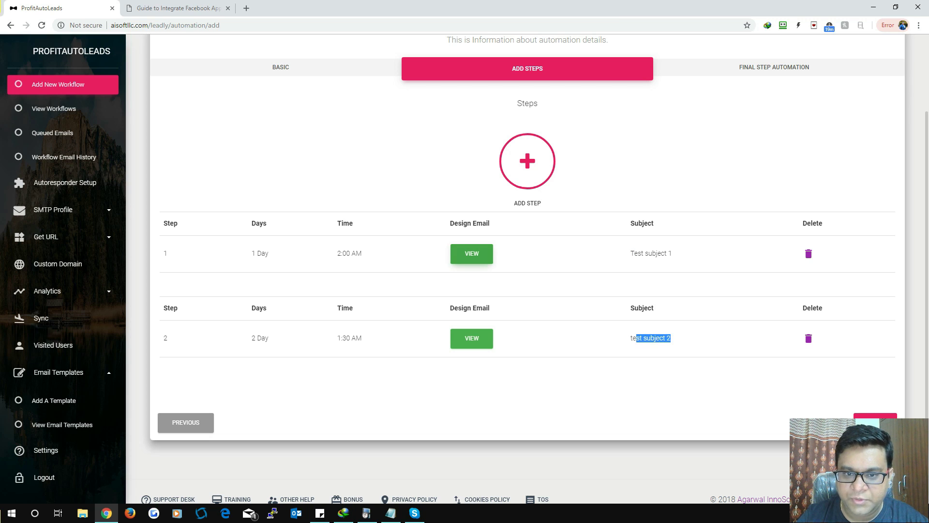
click(472, 254)
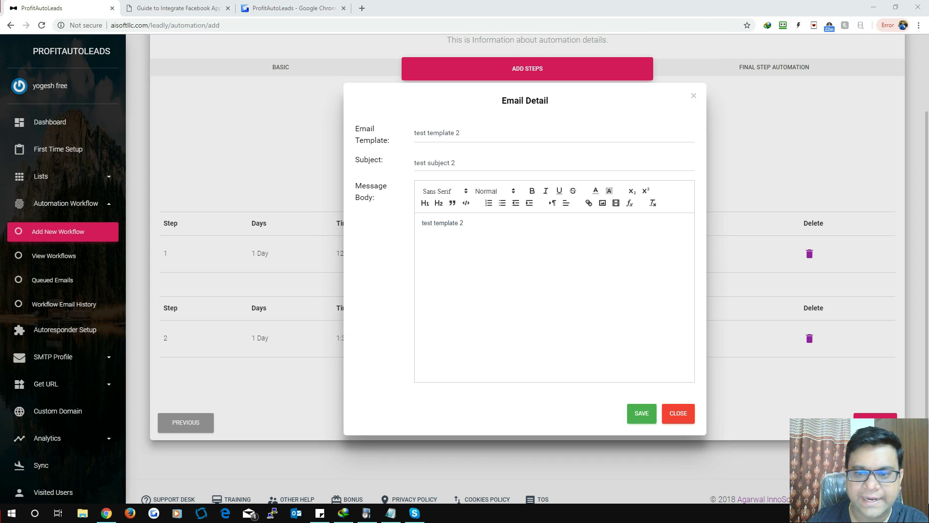
click(642, 413)
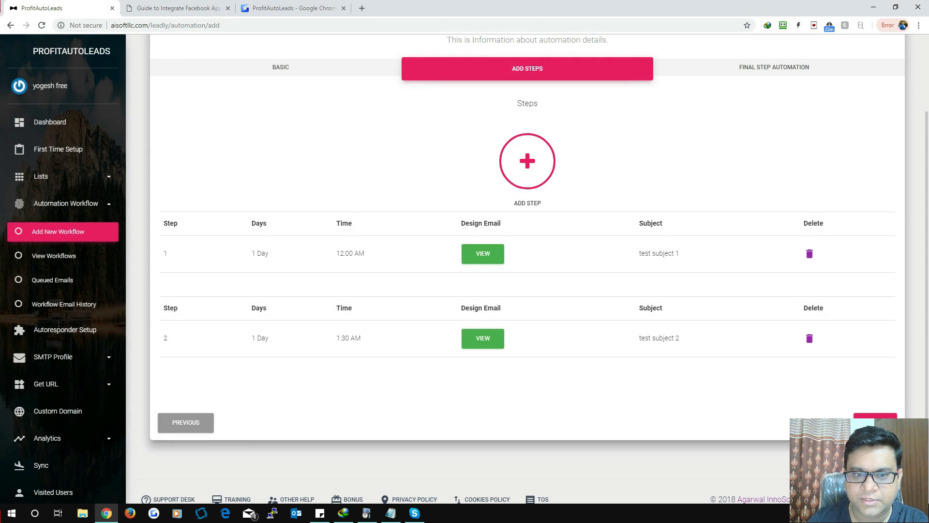
Step: Scroll through the steps table and continue to Final Step Automation
scroll(527, 262, up, 2)
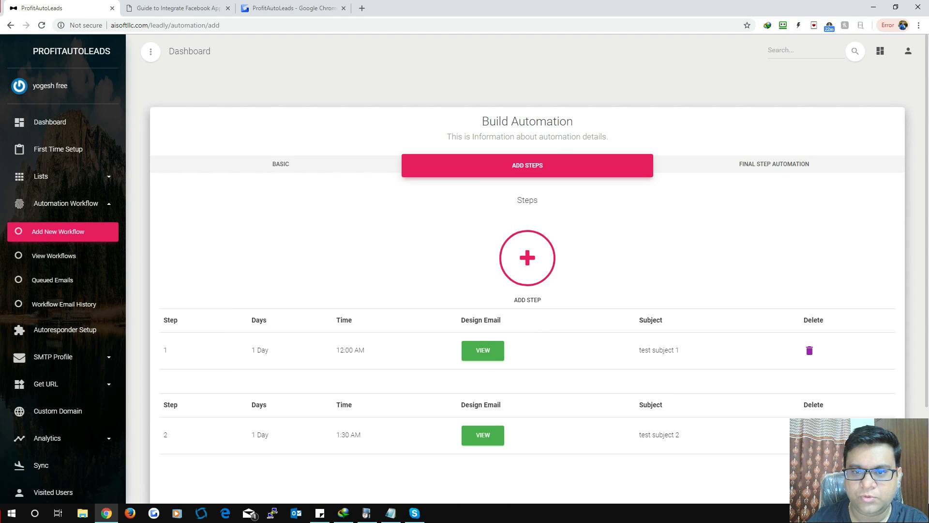
scroll(528, 261, down, 3)
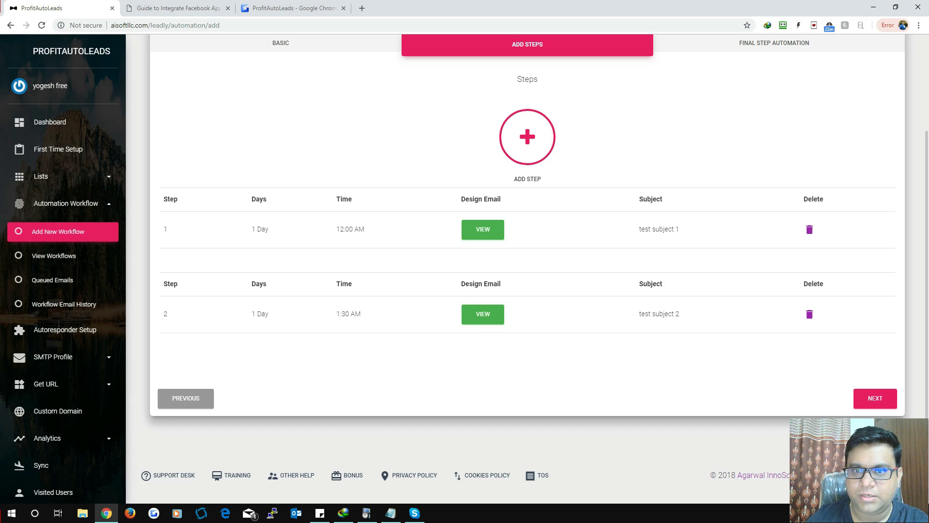
scroll(527, 261, up, 2)
scroll(528, 261, down, 1)
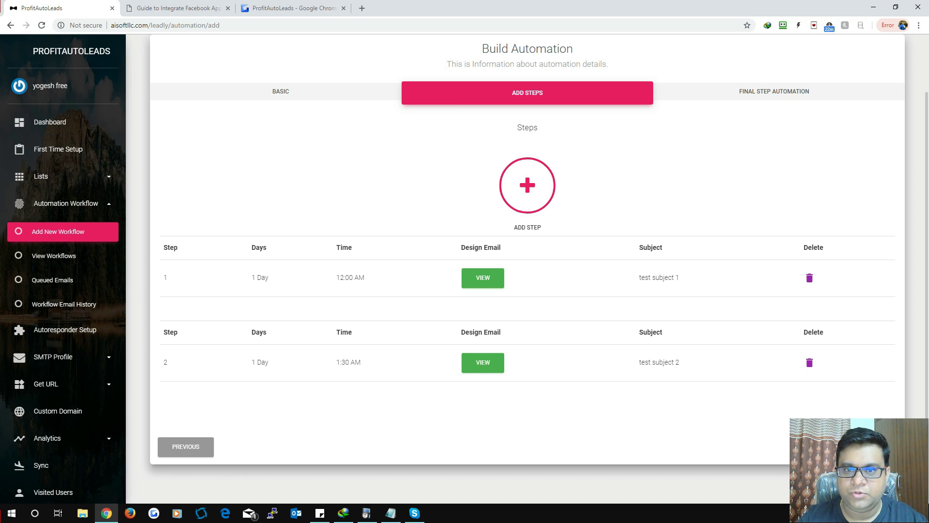
scroll(527, 271, up, 2)
scroll(527, 271, down, 3)
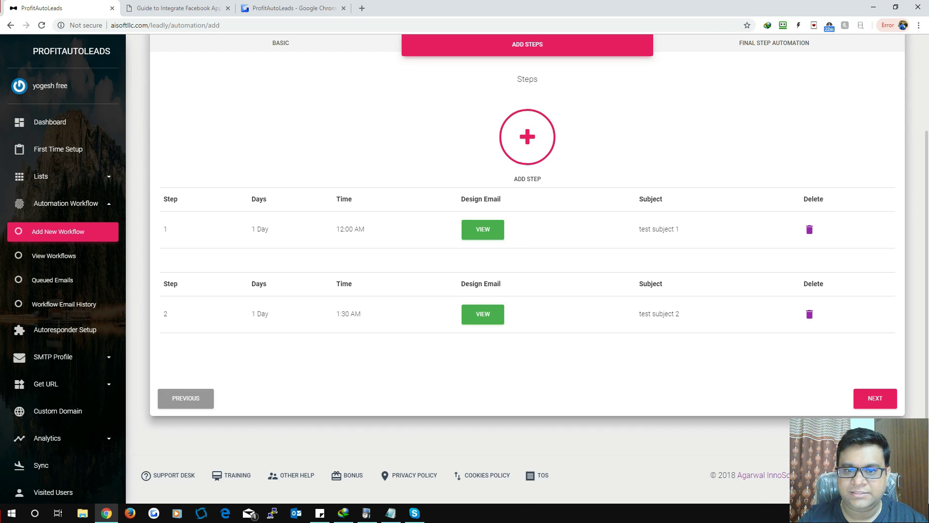
click(875, 397)
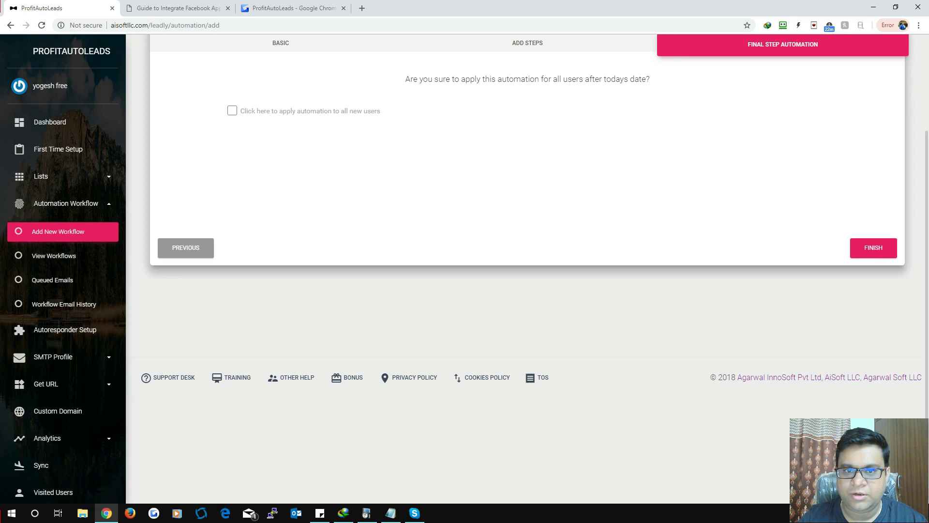
Step: Save the automation with FINISH, then highlight the first workflow's name and email count
scroll(875, 387, up, 3)
click(873, 369)
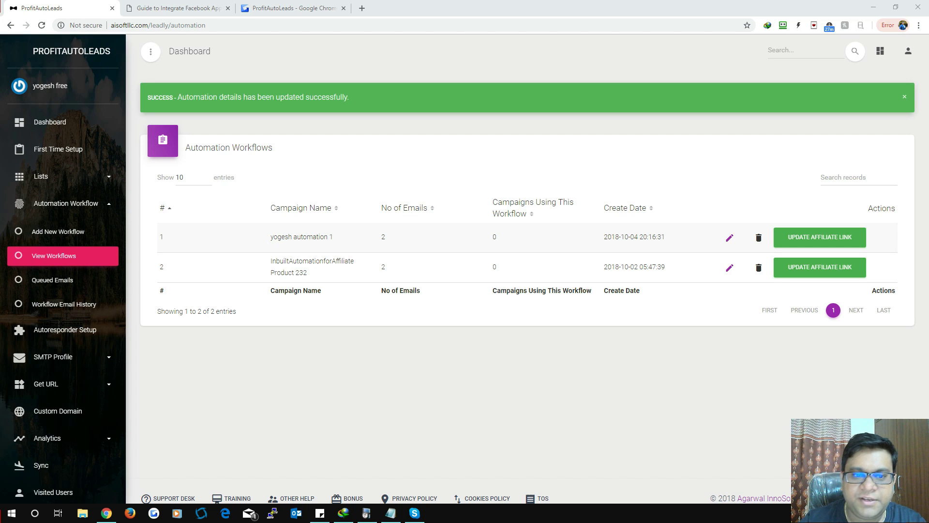
drag(271, 237, 333, 237)
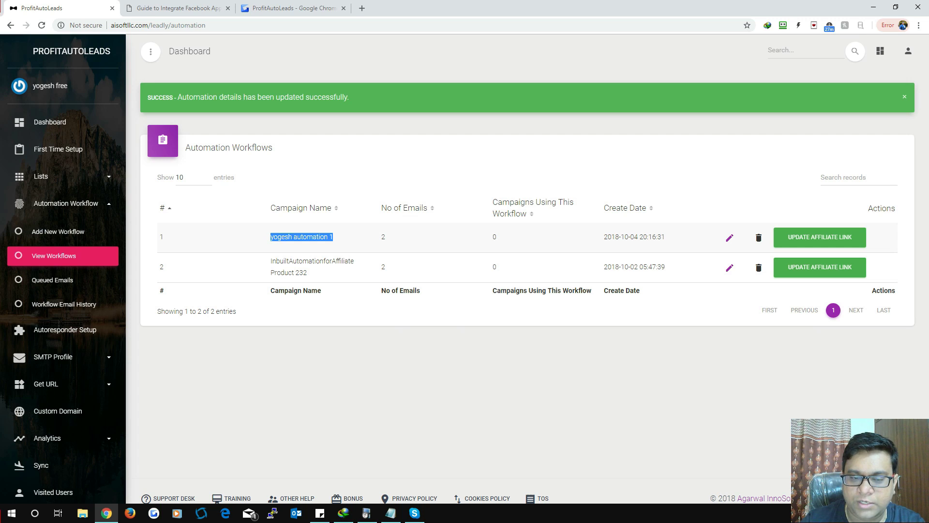
double_click(383, 237)
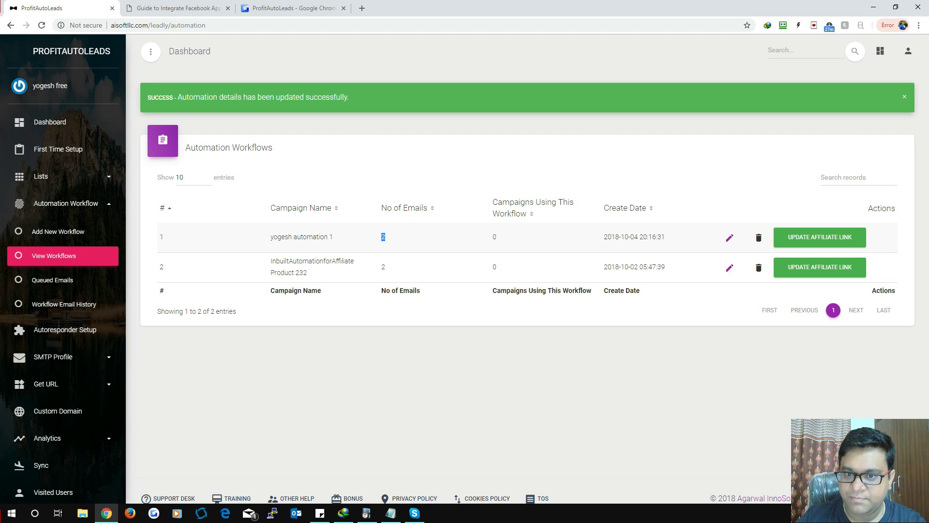
click(383, 236)
Step: Highlight the first workflow's campaign usage and creation date, then the second workflow's name
double_click(494, 236)
drag(333, 236, 289, 237)
drag(665, 236, 604, 236)
click(605, 236)
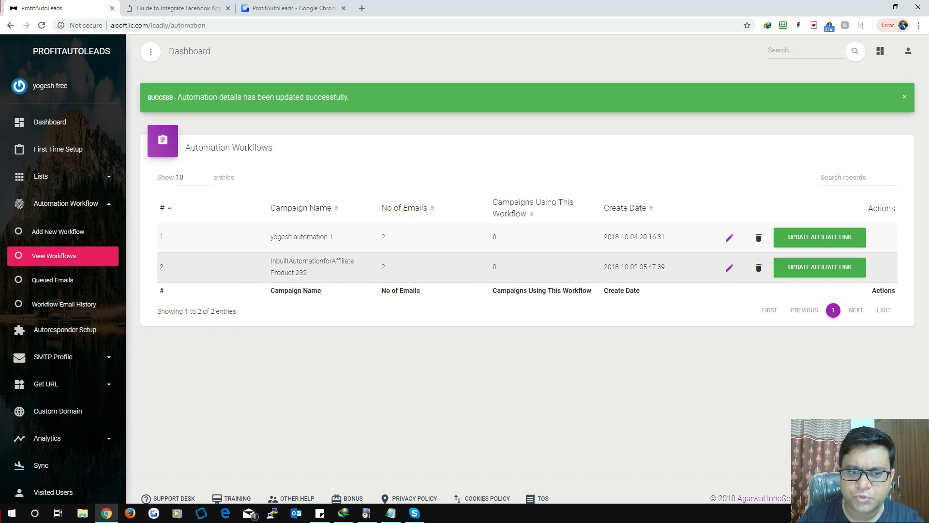
drag(271, 261, 307, 272)
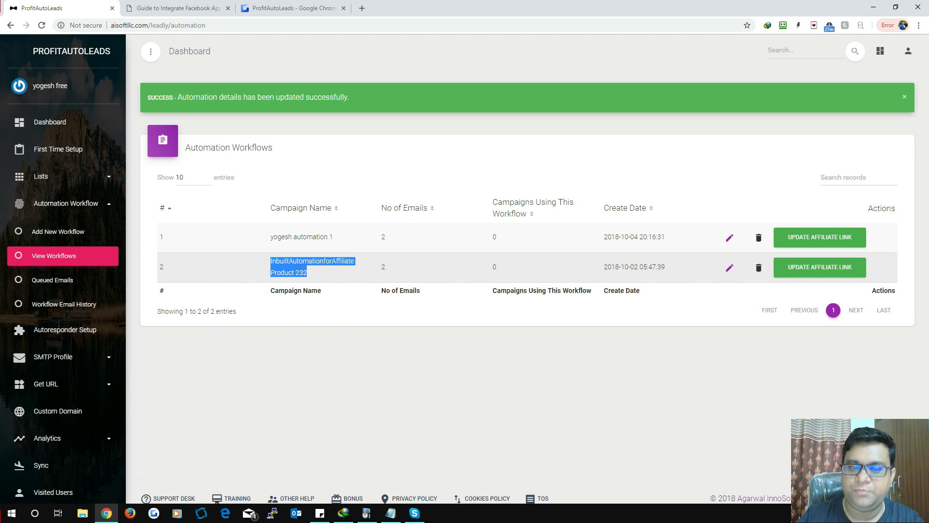
click(306, 273)
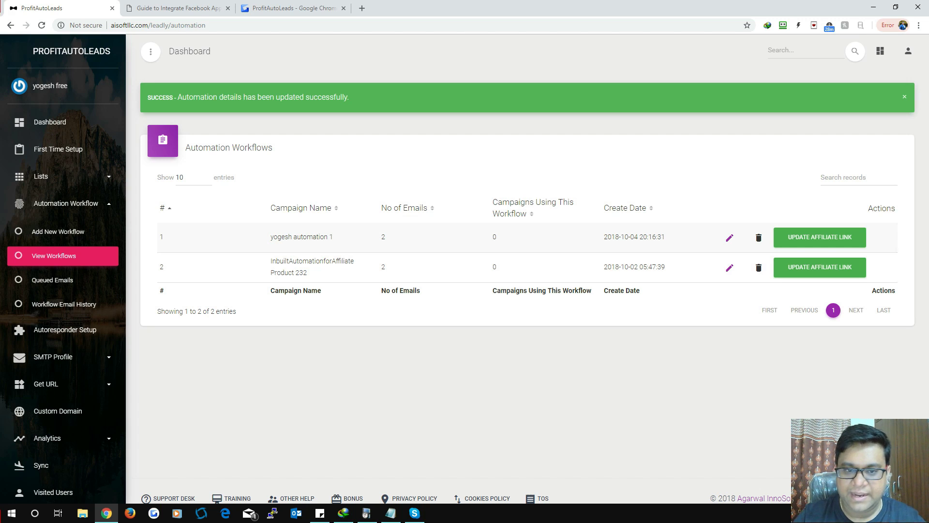
Step: Set row 2's affiliate anchor text to 'Click Here' with a placeholder betheaffiliatelink.com URL, and save
click(820, 267)
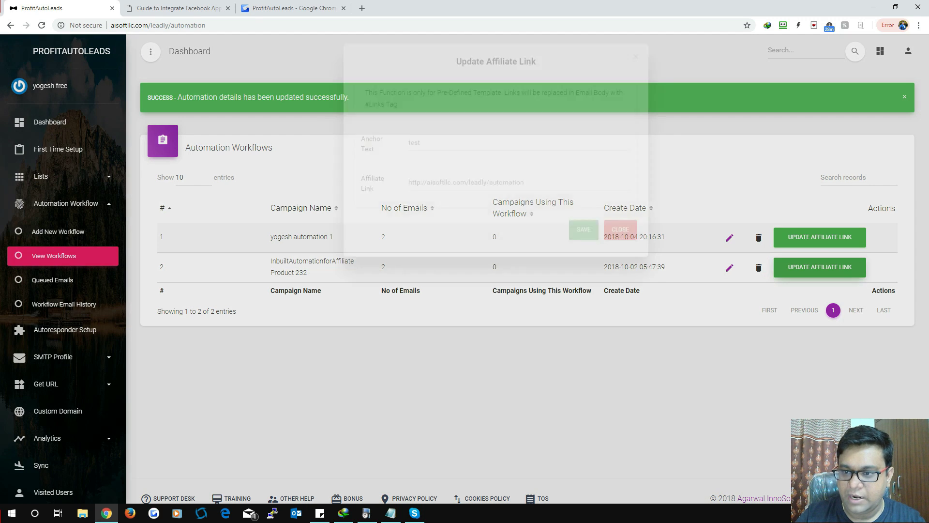
click(421, 182)
key(ctrl+a)
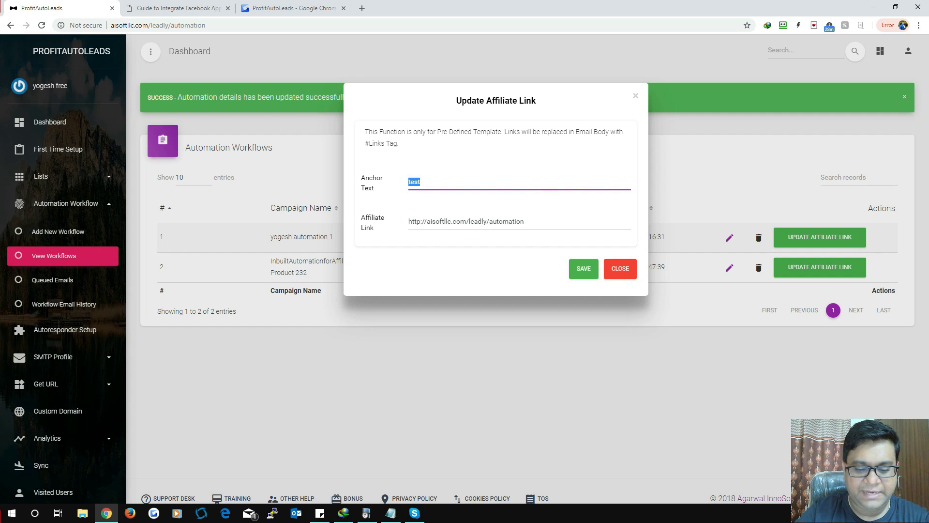
text(Click Here)
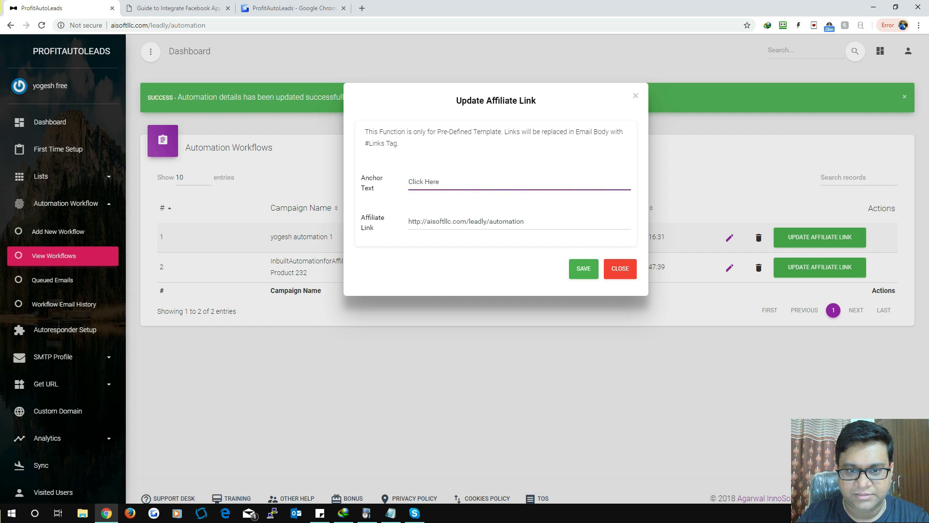
drag(524, 221, 424, 221)
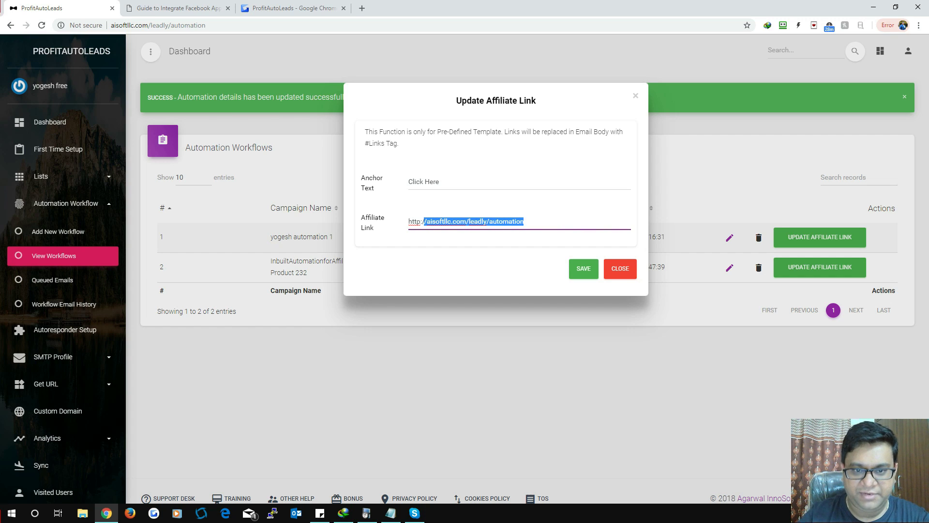
text(/thiswill)
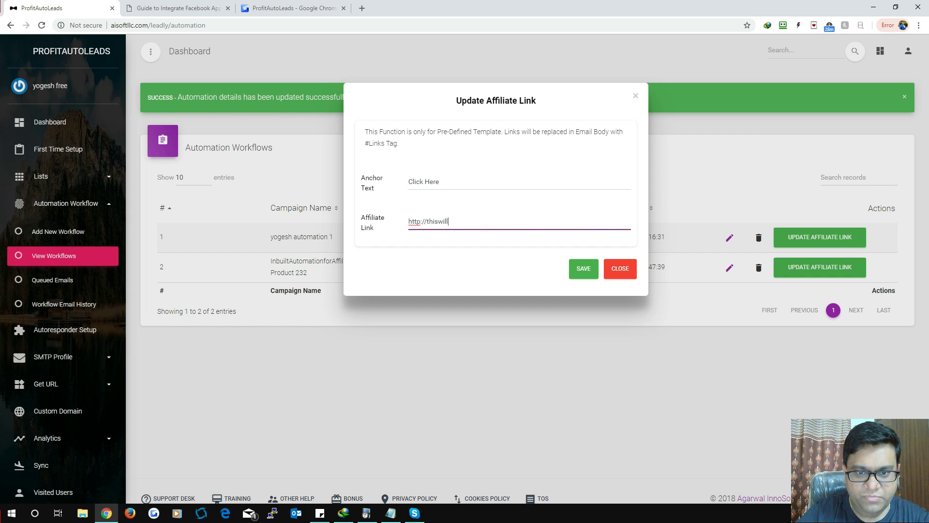
key(BackSpace)
text(bethe)
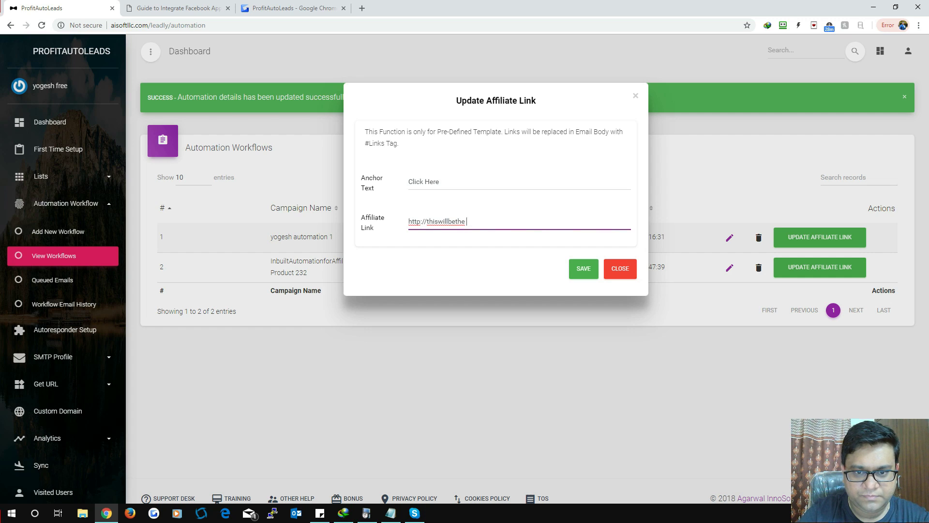
text(affiliatelink.com)
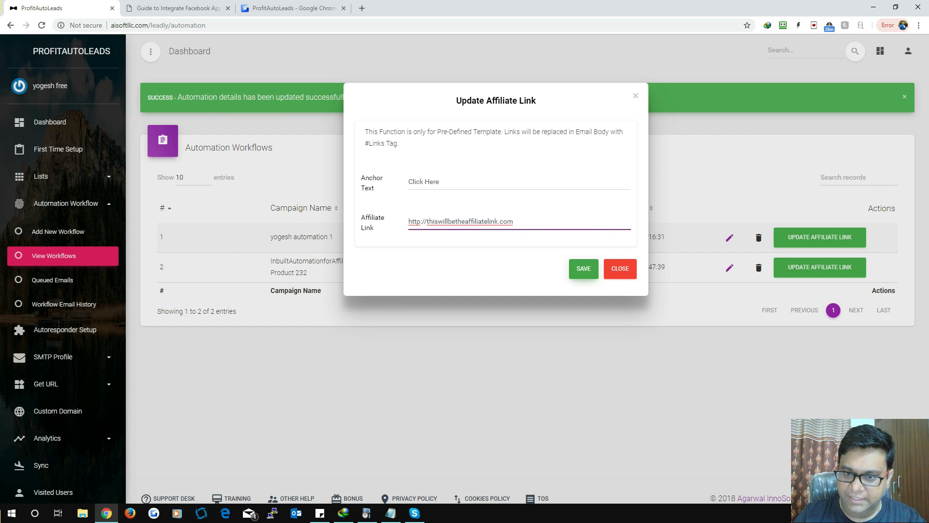
click(583, 269)
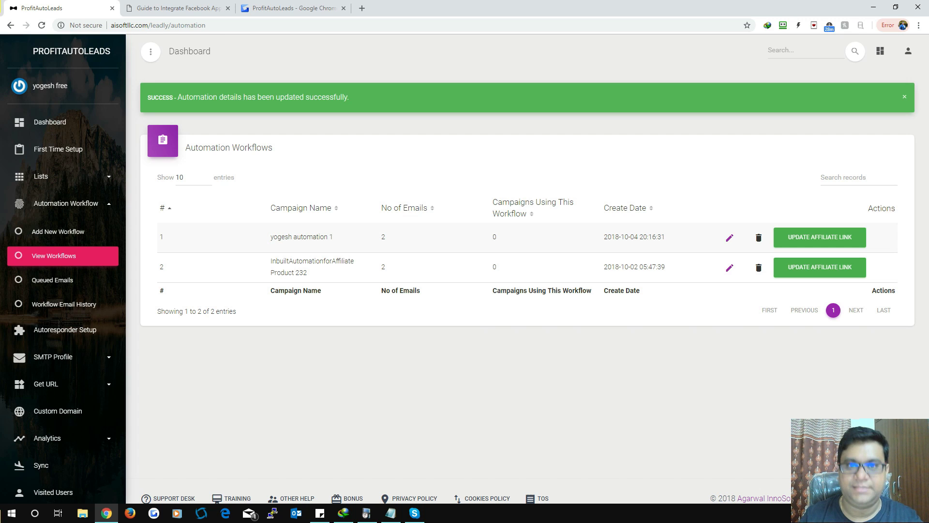
Step: View Queued Emails, then the empty Workflow Email History mail logs, and collapse Automation Workflow
double_click(312, 260)
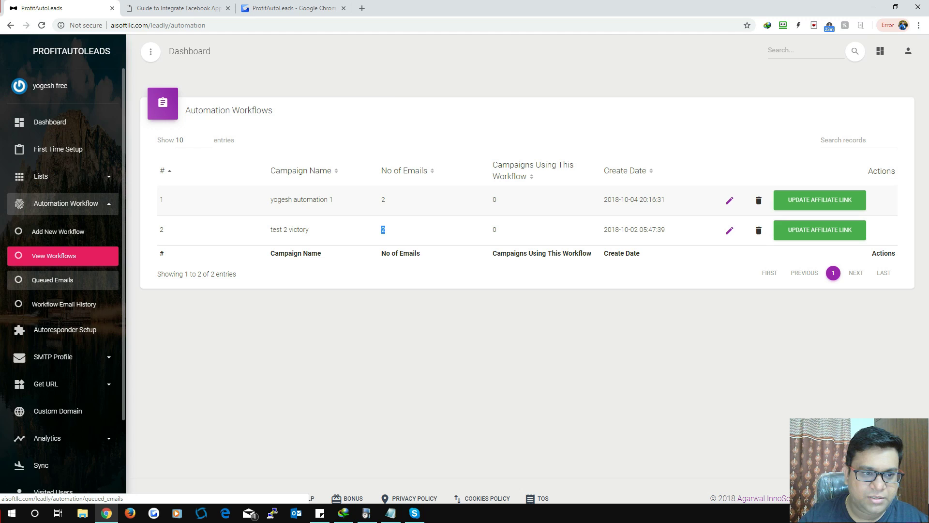
click(52, 279)
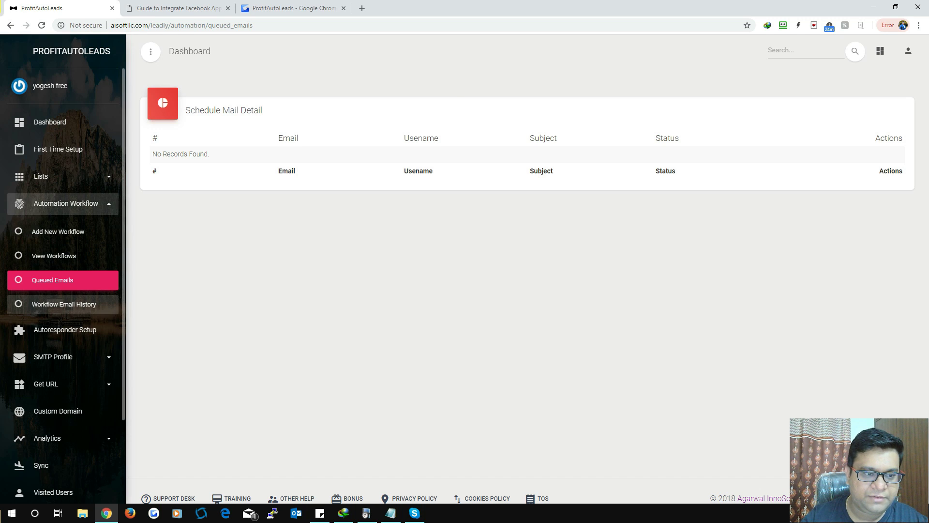
click(64, 304)
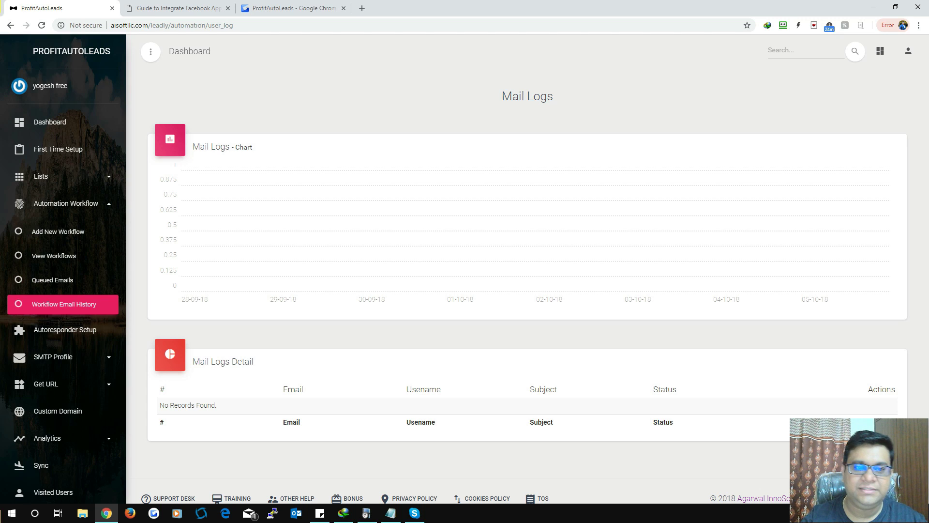
scroll(535, 269, down, 1)
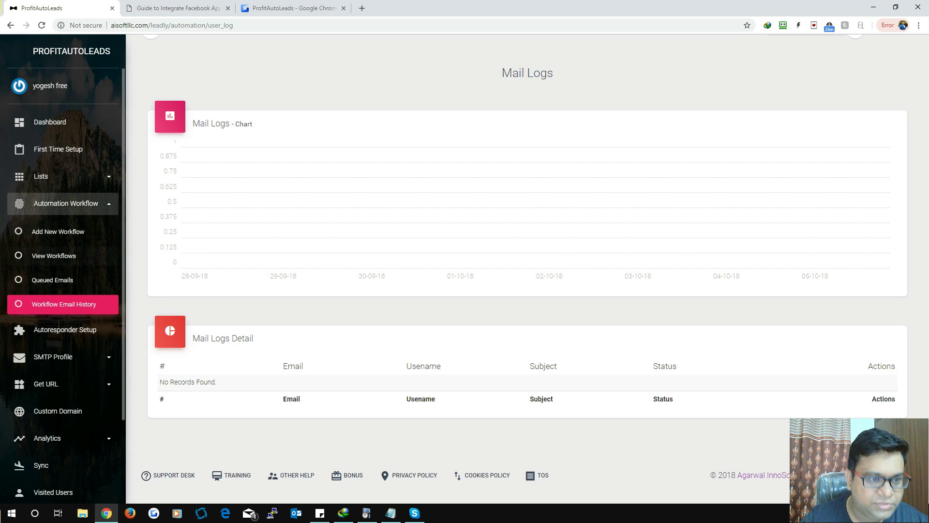
click(66, 203)
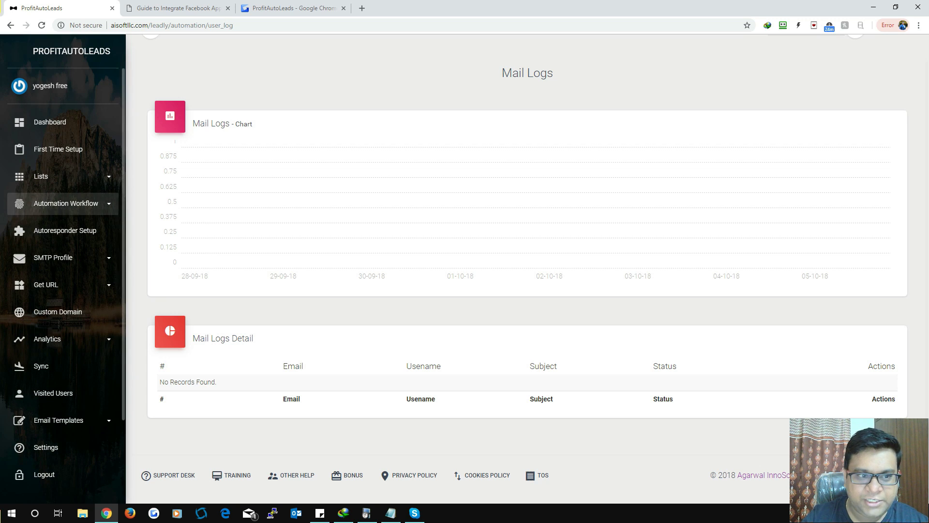
Step: Browse the Autoresponder Setup page's Aweber and Send Lane API key fields
click(64, 230)
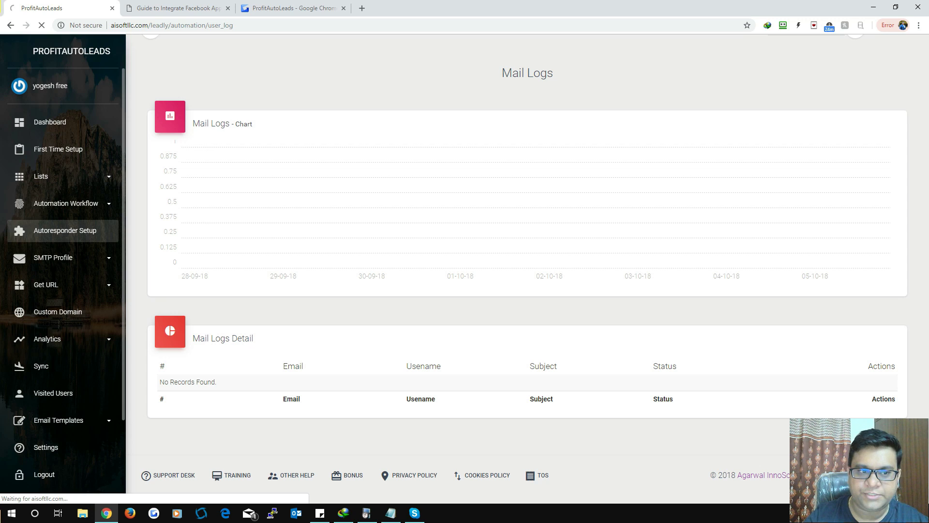
scroll(528, 271, down, 3)
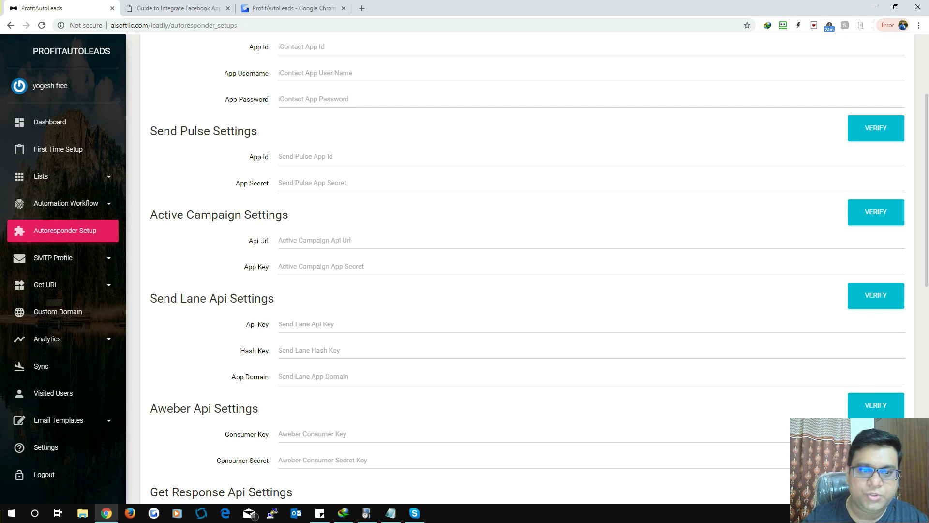
scroll(528, 271, down, 3)
click(591, 288)
click(592, 179)
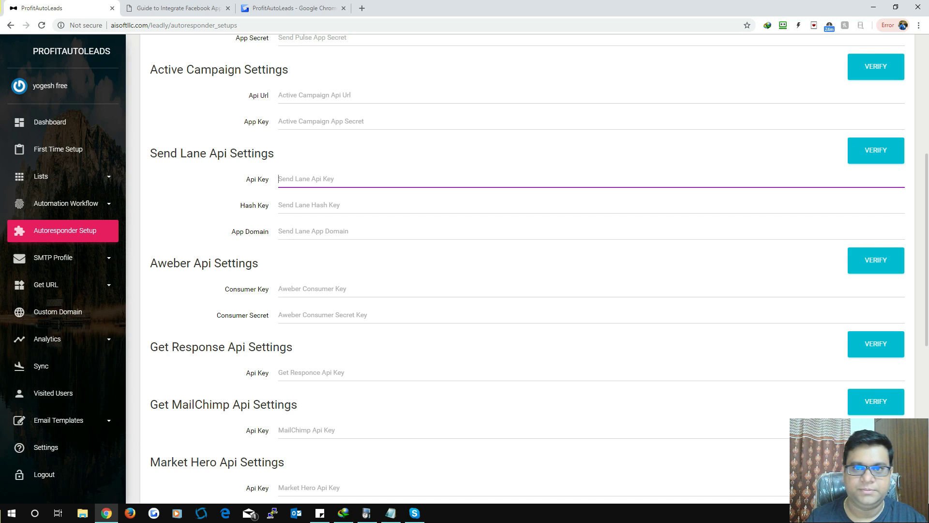
Step: Bring up the Add New Profile form under SMTP Profile
scroll(528, 271, down, 5)
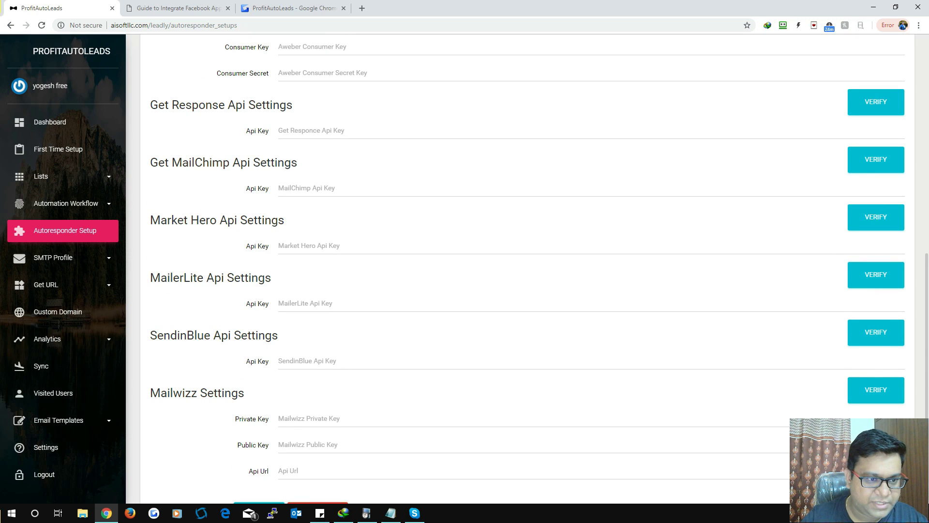
click(54, 257)
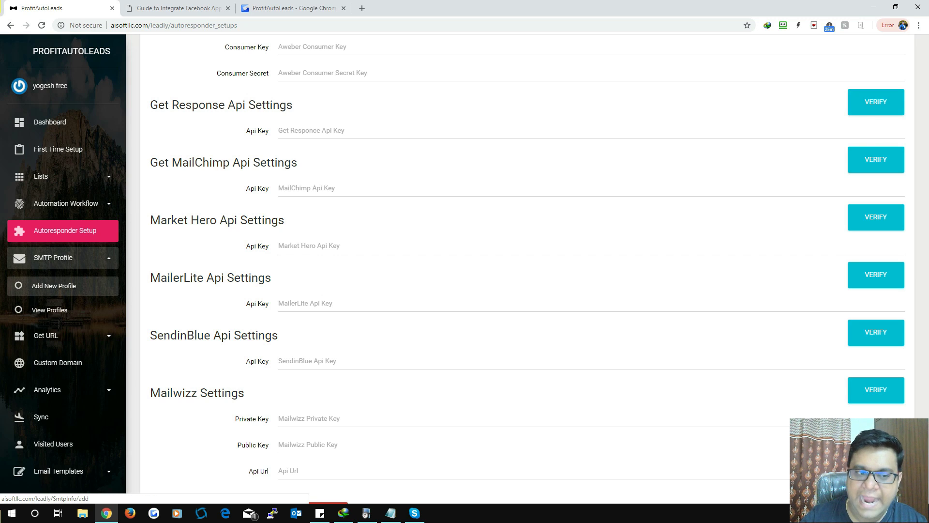
click(54, 286)
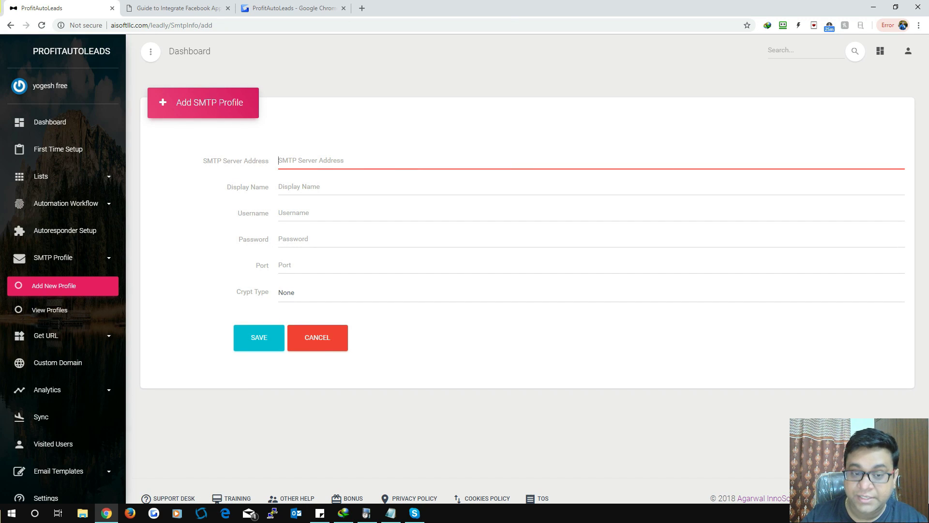
Step: Step through the SMTP profile fields, keeping Crypt Type set to None
click(300, 187)
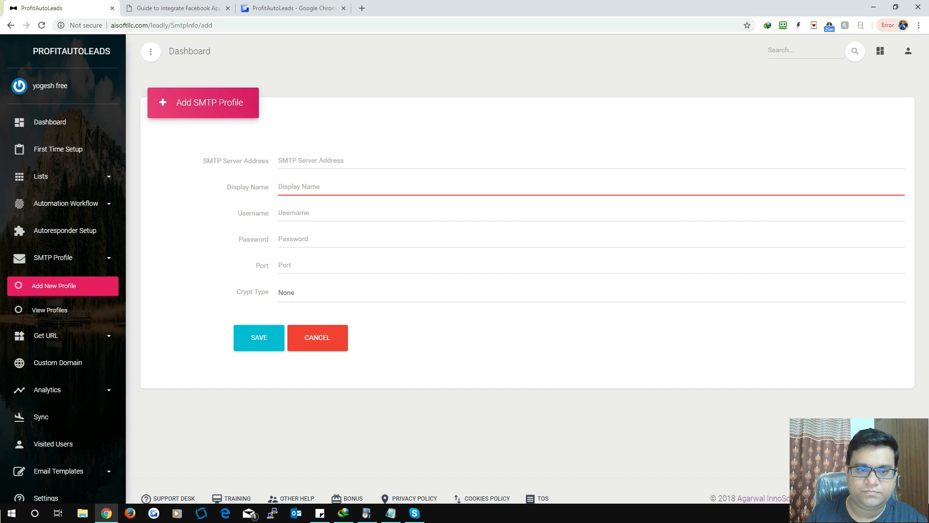
click(293, 213)
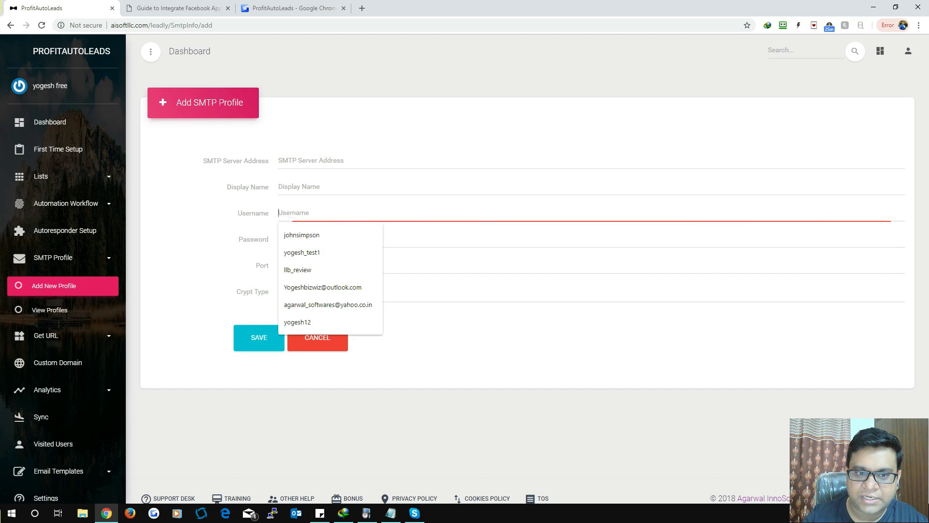
click(294, 240)
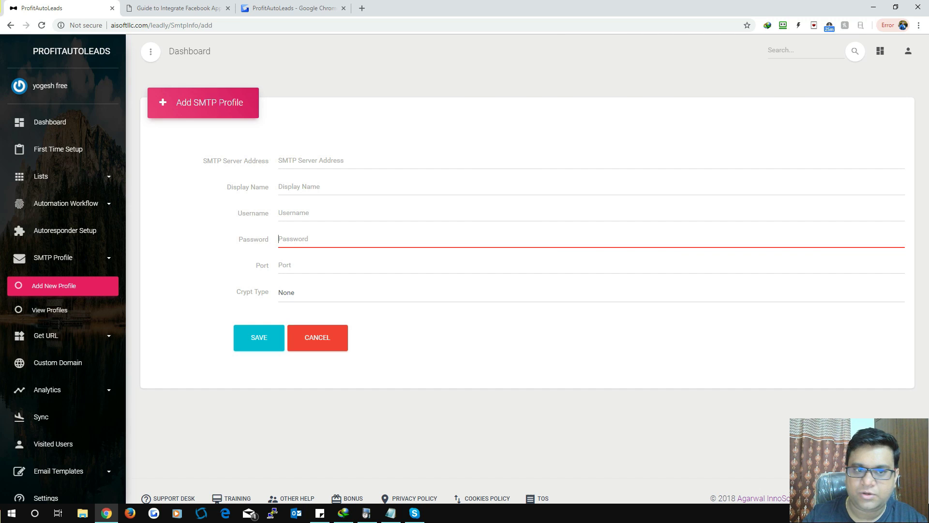
click(285, 266)
click(286, 292)
click(286, 292)
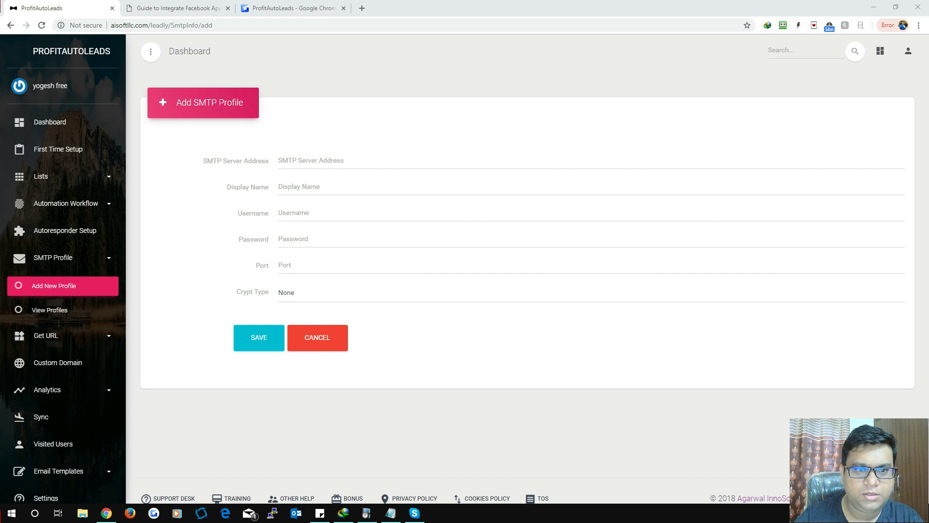
Step: Fill server address mail.agarwalinnosoft.com and the display name from saved entries
click(278, 160)
click(484, 131)
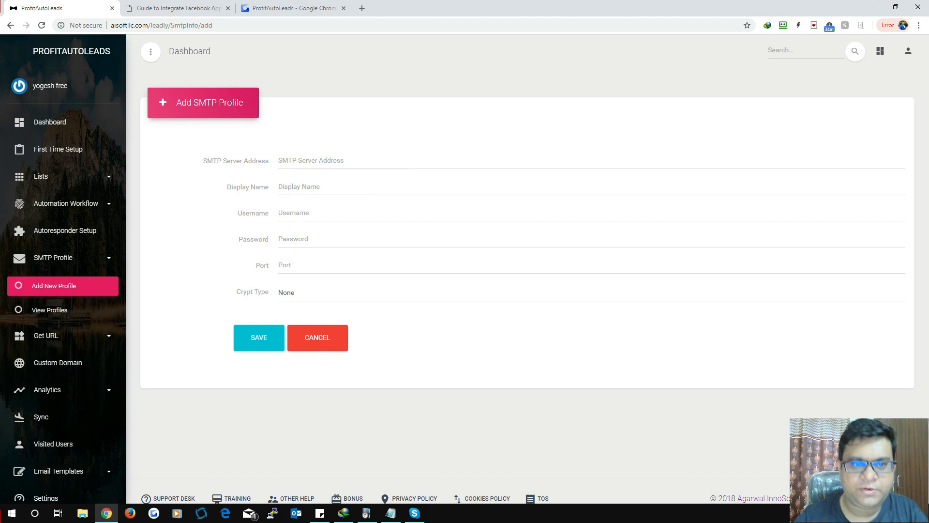
click(291, 160)
click(310, 182)
click(300, 187)
click(306, 209)
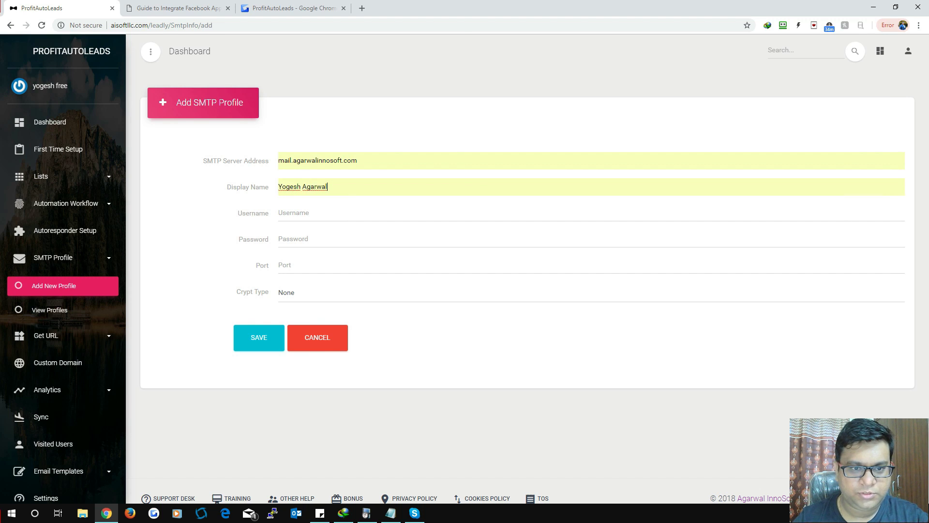
click(300, 212)
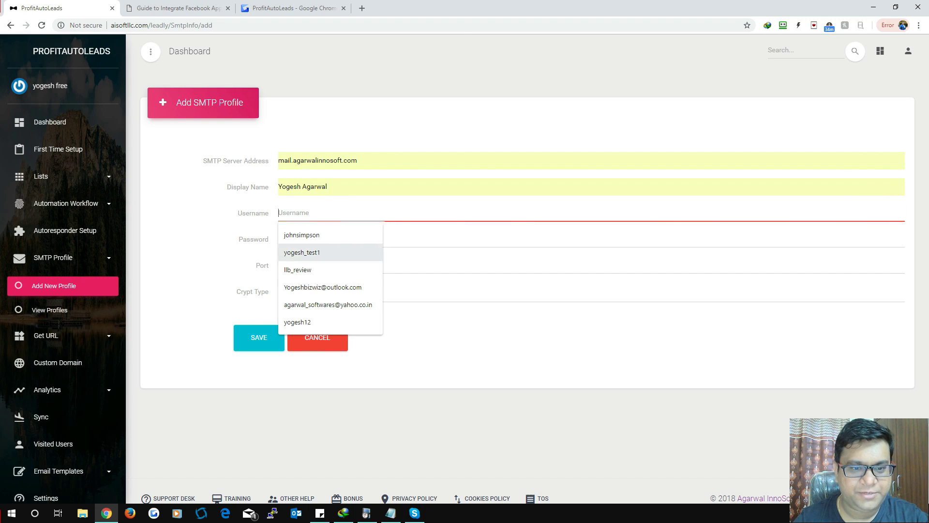
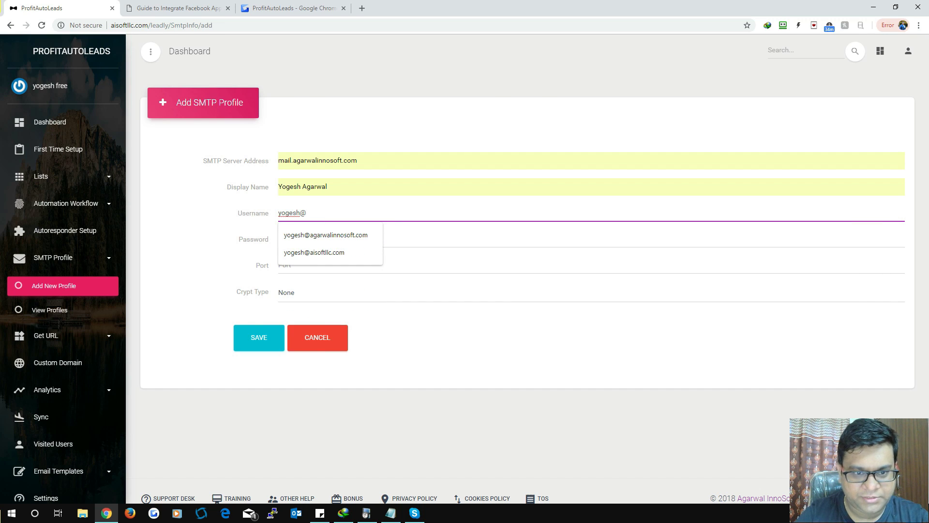
Step: Enter the username and password, set port 587, and save the SMTP profile
key(Down)
key(Tab)
text(******)
key(Tab)
text(587)
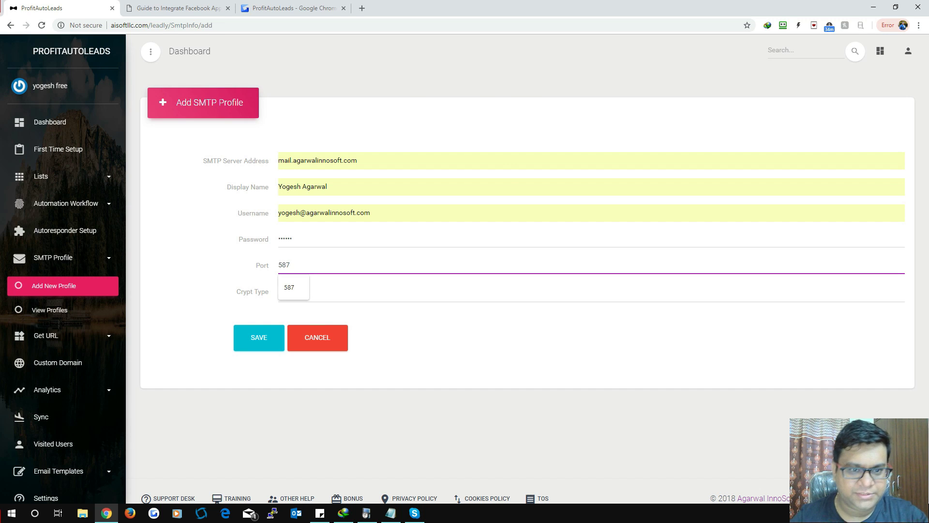
key(ctrl+a)
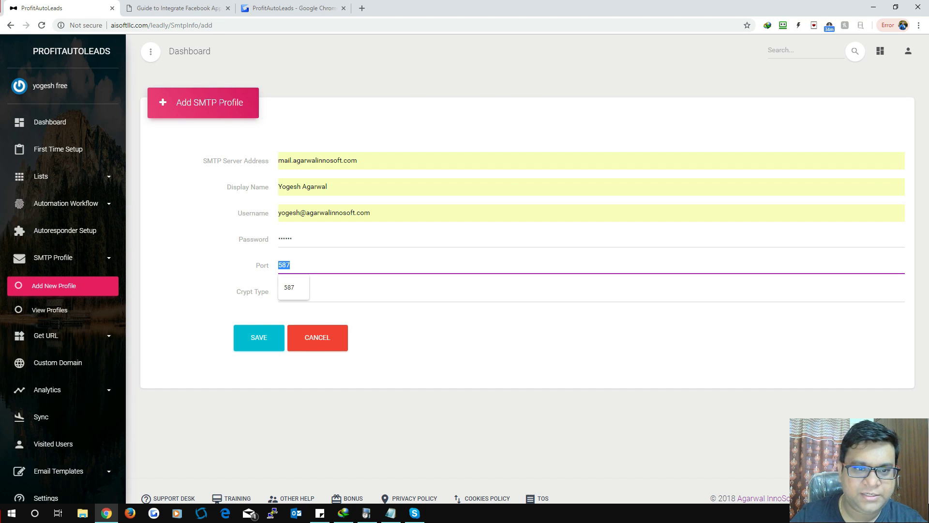
key(Tab)
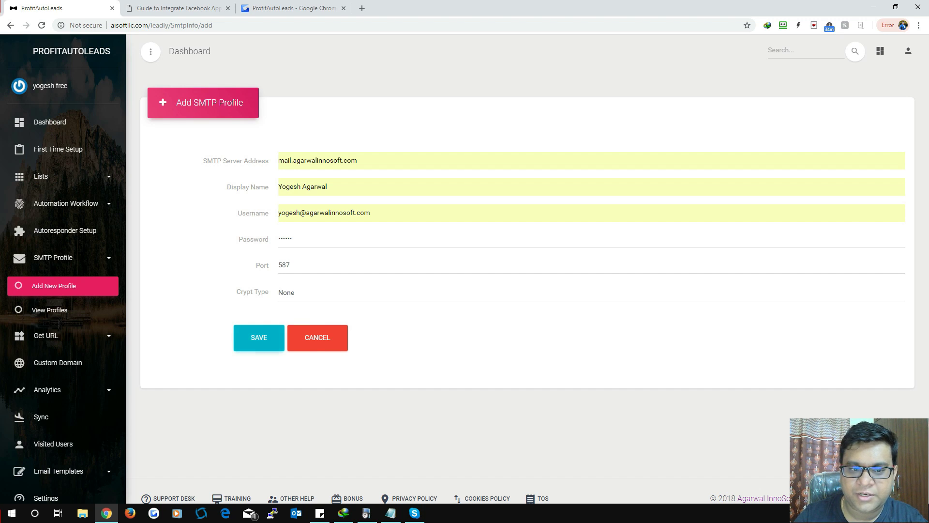
click(258, 337)
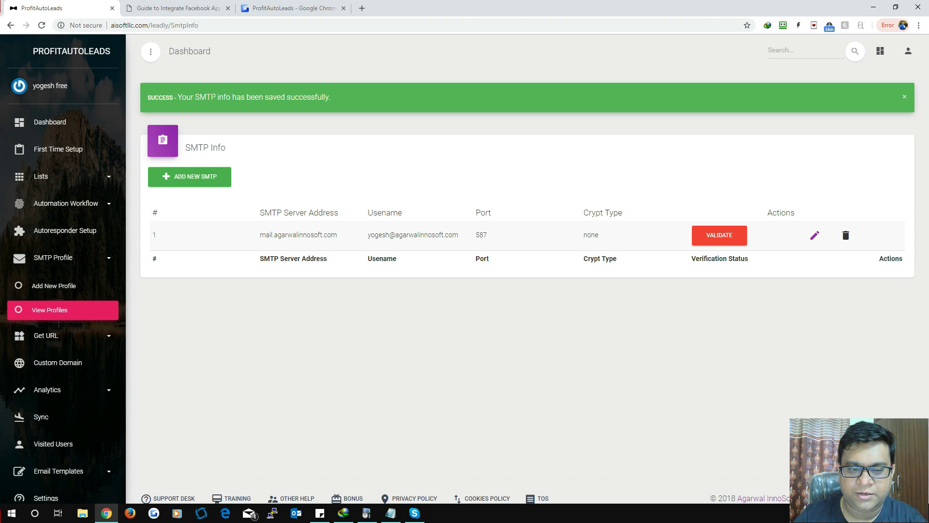
Step: Validate the saved mail.agarwalinnosoft.com SMTP profile
drag(260, 234, 435, 234)
click(436, 235)
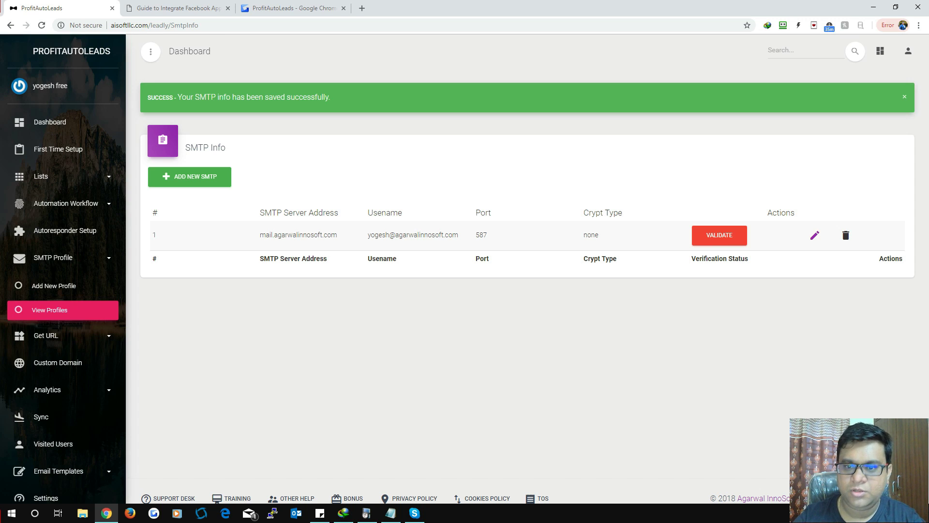
click(719, 235)
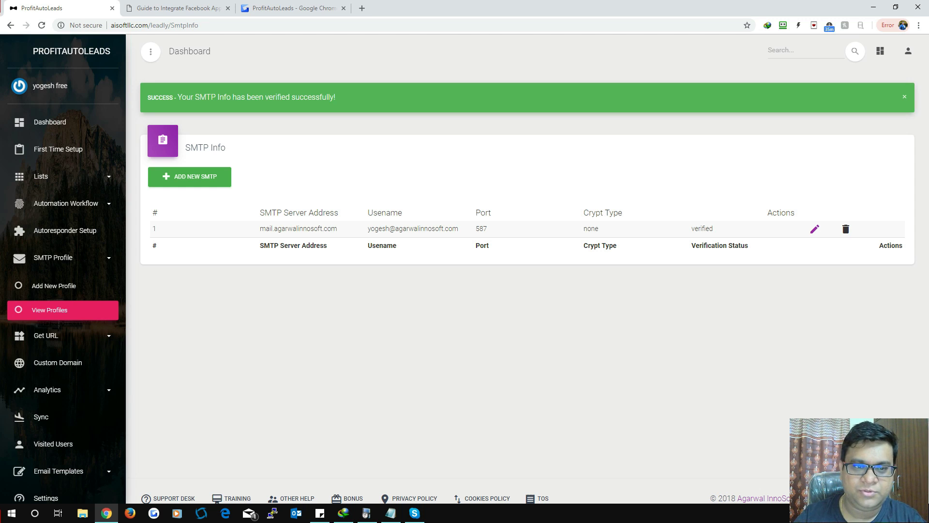
Step: Note the validation success message and start a new lead-gen URL from Get URL
drag(336, 98, 175, 97)
click(174, 97)
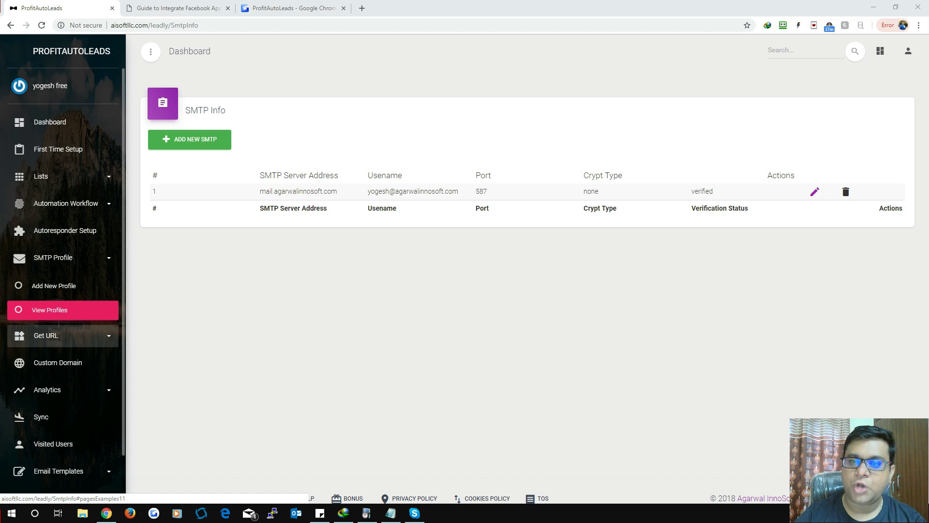
click(63, 335)
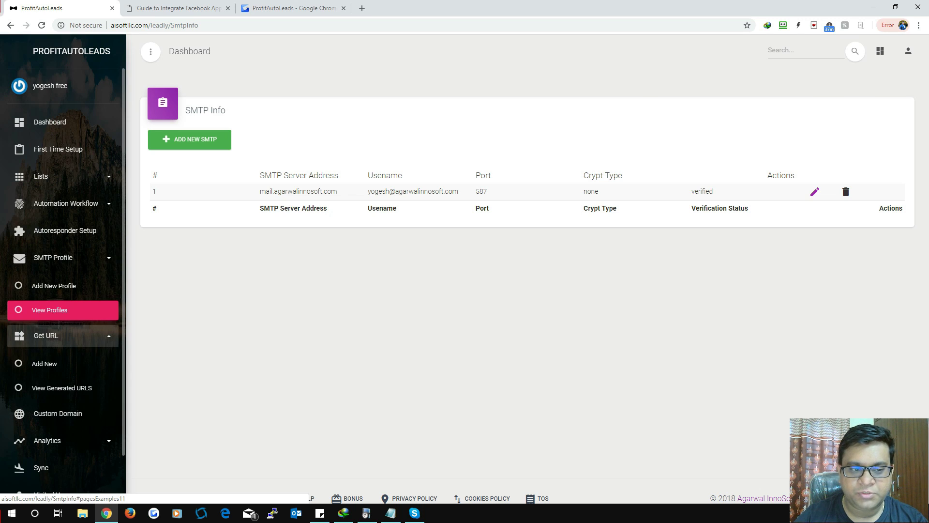
click(44, 363)
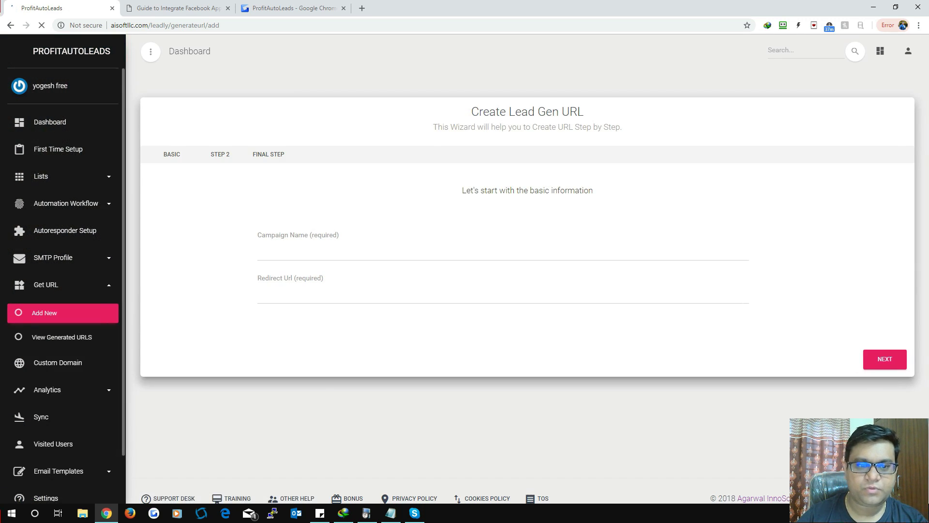
click(300, 236)
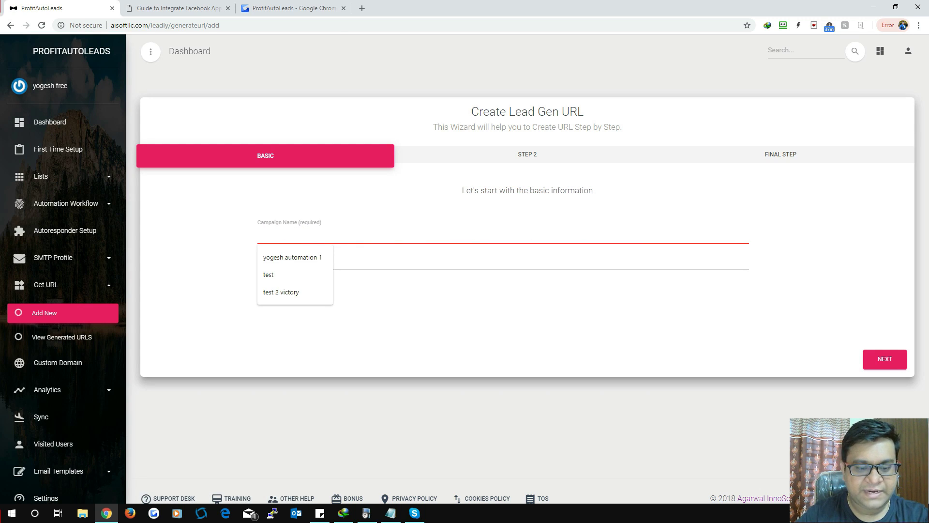
text(test campaign 1)
click(290, 261)
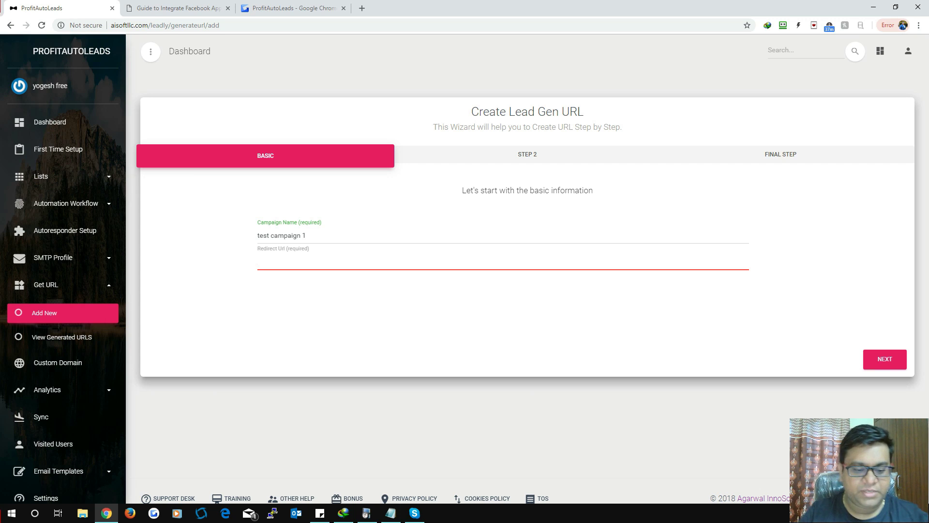
text(h)
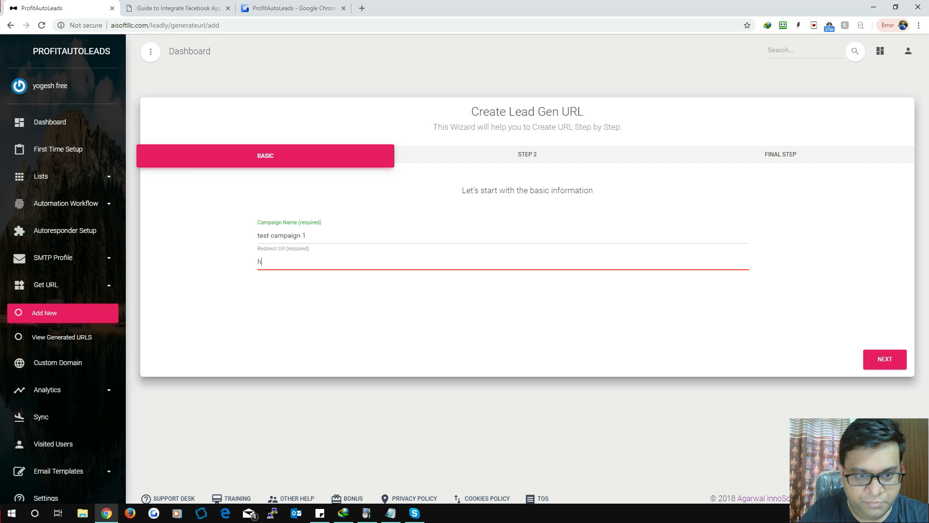
text(ttps)
key(BackSpace)
key(BackSpace)
key(BackSpace)
text(tps:)
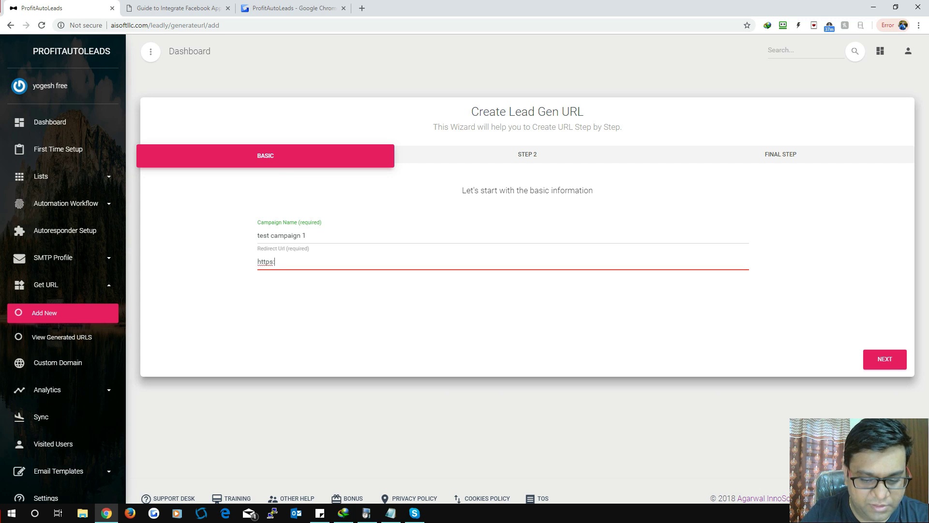
text(//agarwalinnosoft.com)
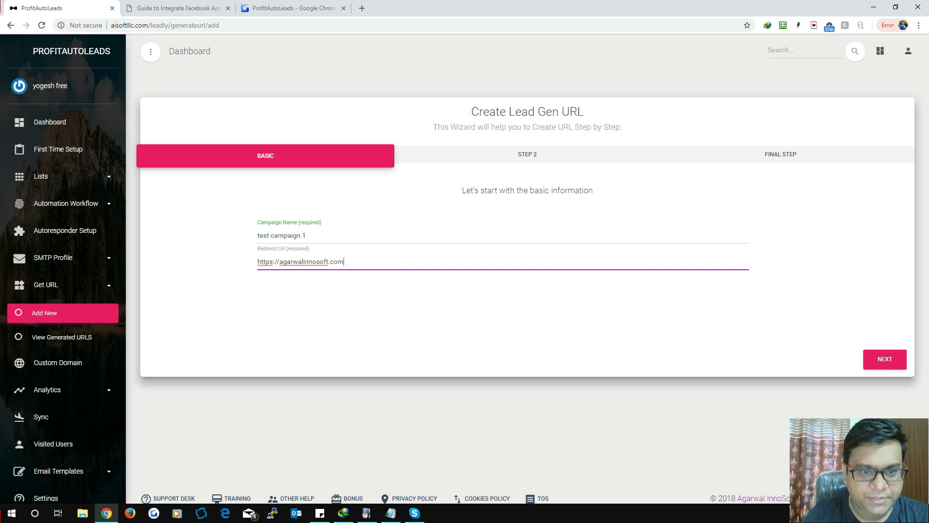
click(885, 358)
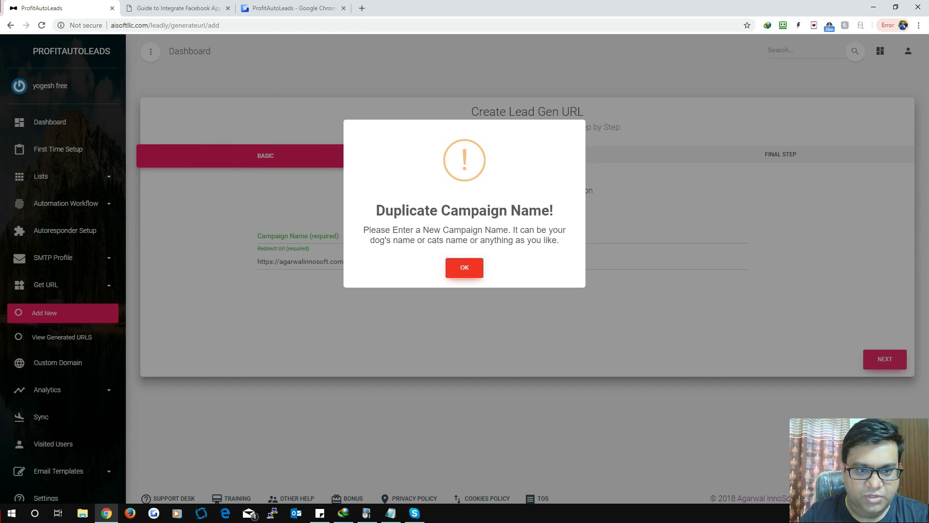
Step: Dismiss the duplicate-name alert, rename the campaign to a unique name, and continue
click(464, 267)
click(290, 235)
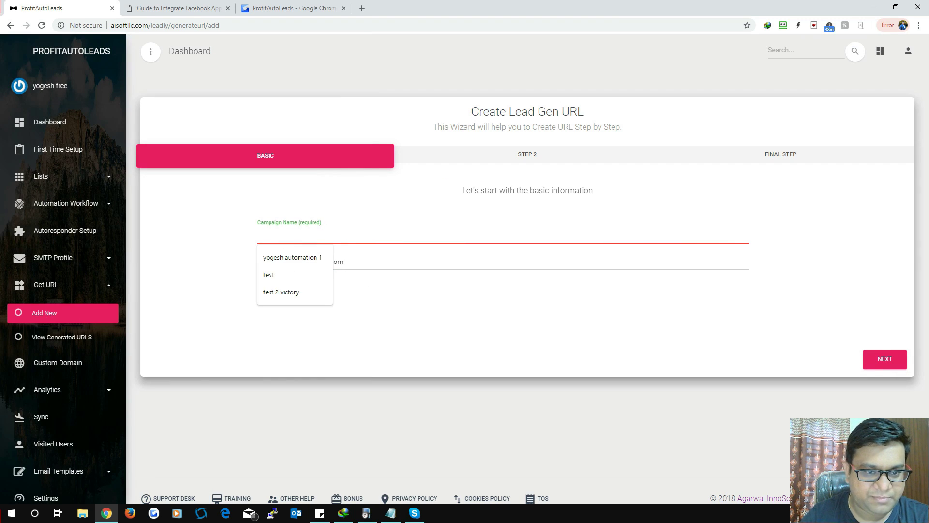
text(yogesh test camp 1)
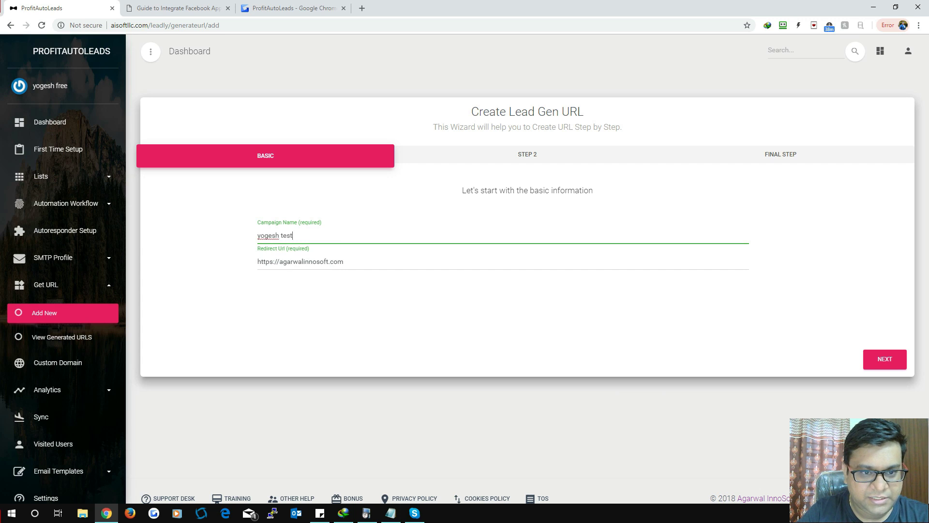
click(884, 359)
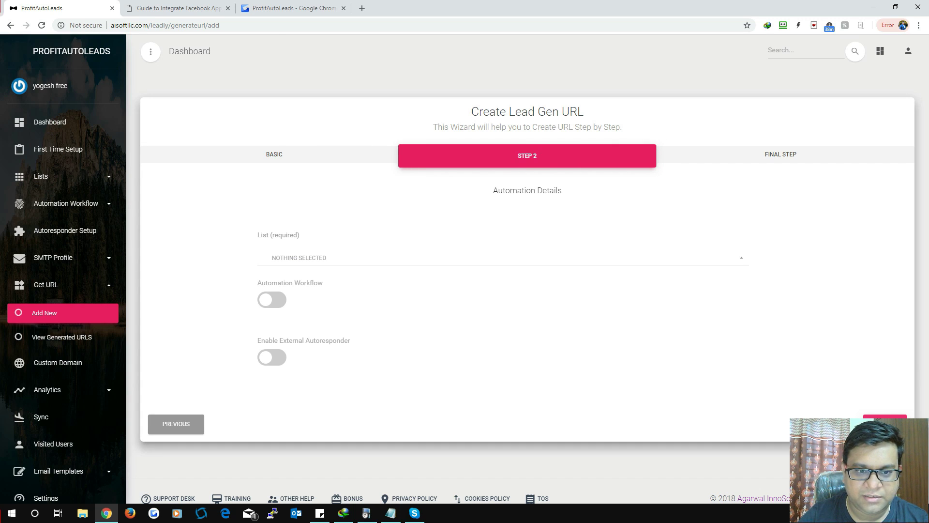
click(339, 257)
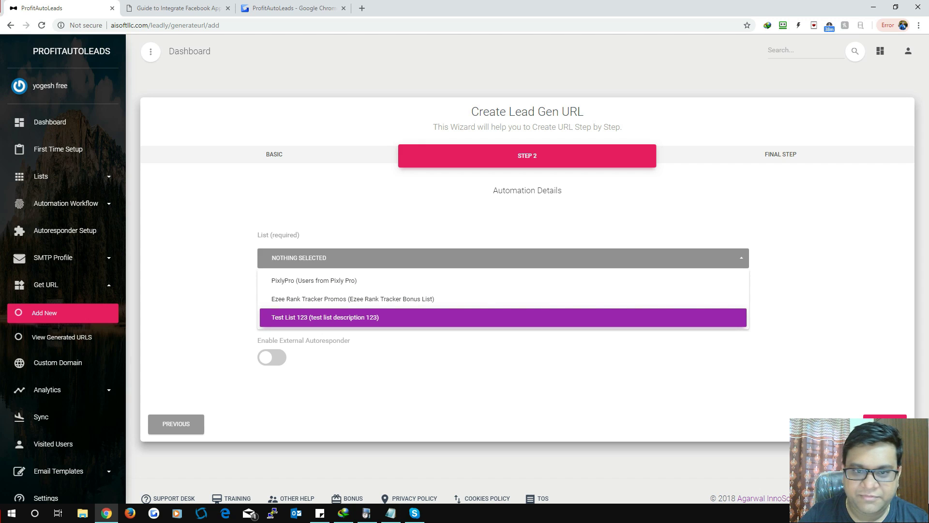
Step: Assign Test List 123, then try the automation workflow options and switch it off
click(339, 317)
click(387, 377)
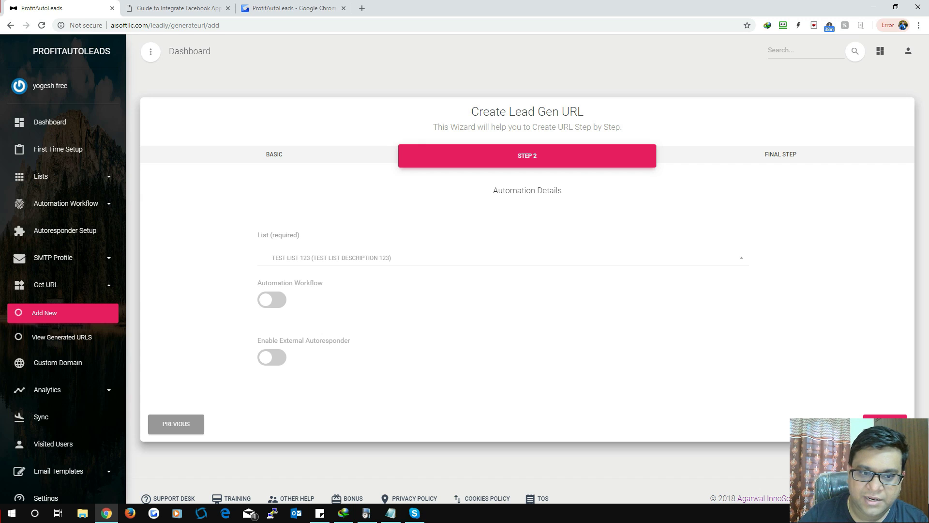
click(272, 300)
click(368, 368)
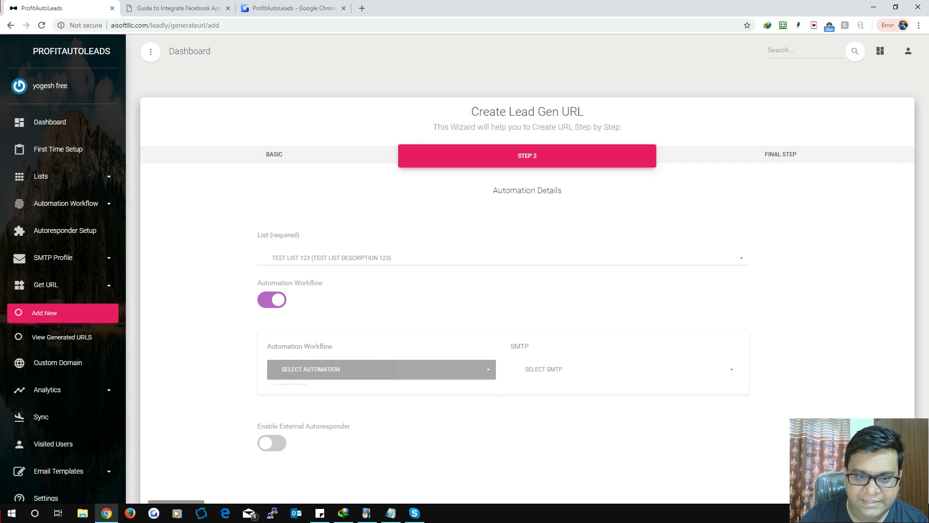
click(381, 369)
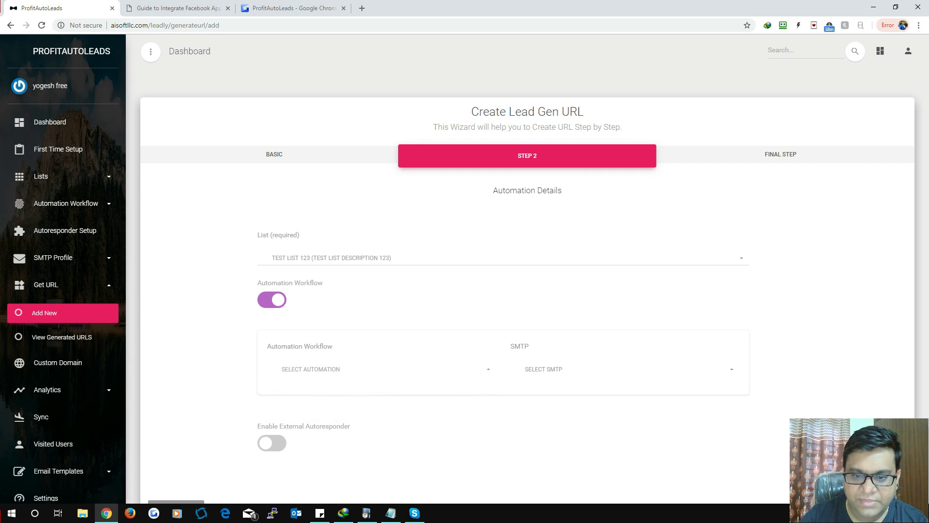
click(605, 369)
click(605, 370)
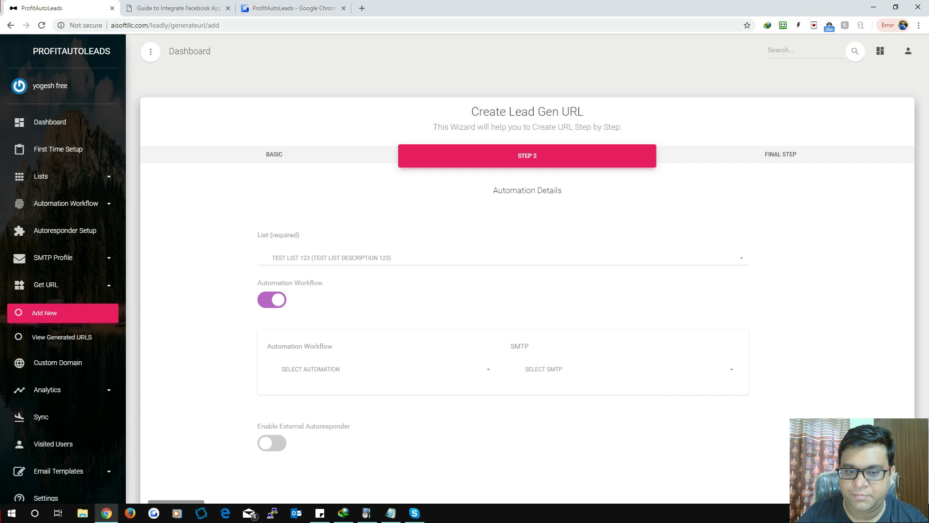
click(272, 299)
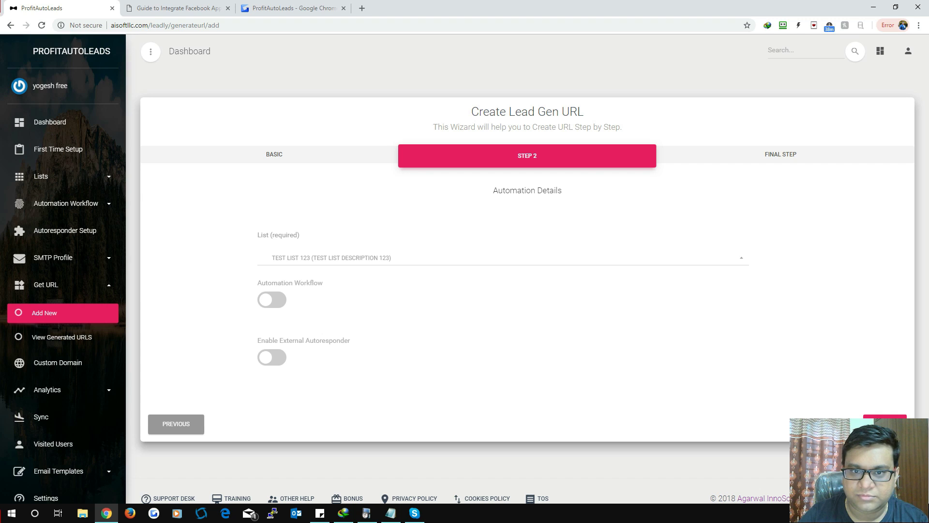
Step: Try Send Lane as external autoresponder, turn it back off, and advance to the final step
scroll(532, 269, down, 1)
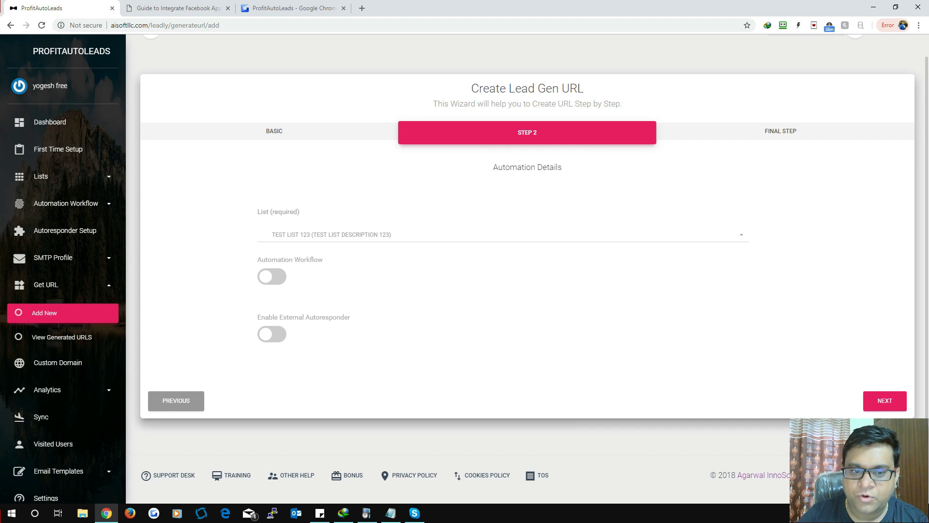
click(272, 334)
scroll(527, 271, down, 2)
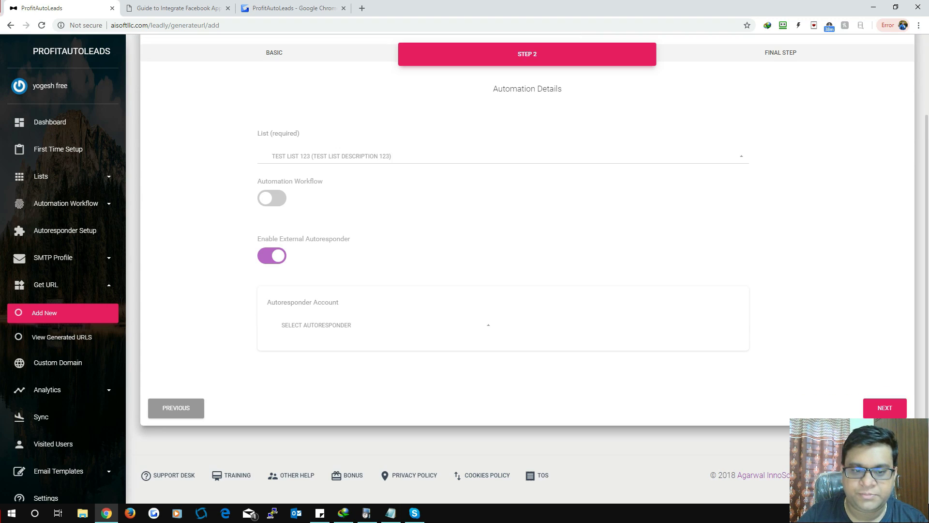
click(378, 325)
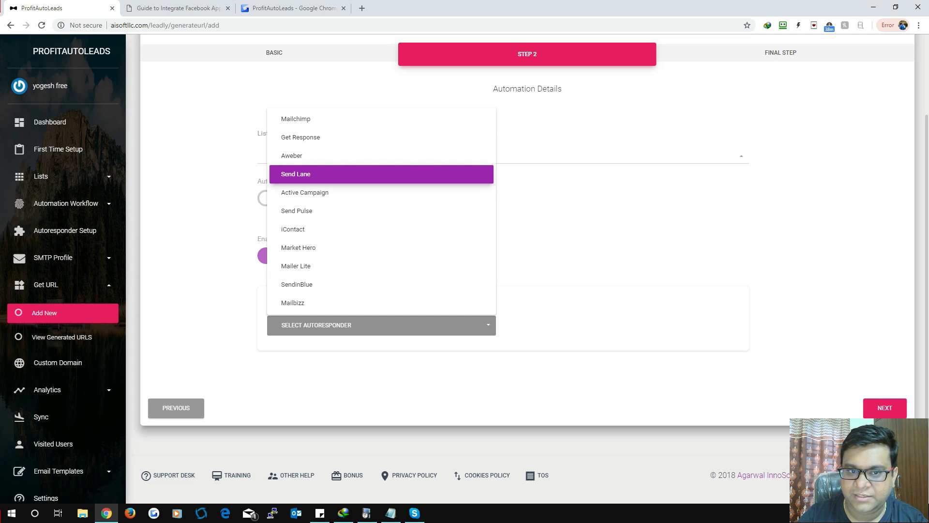
click(310, 174)
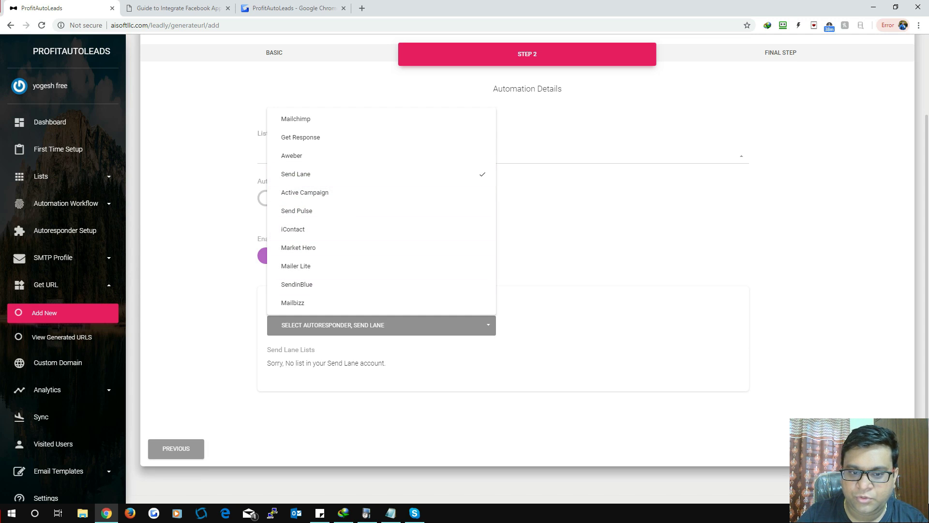
drag(319, 363, 371, 363)
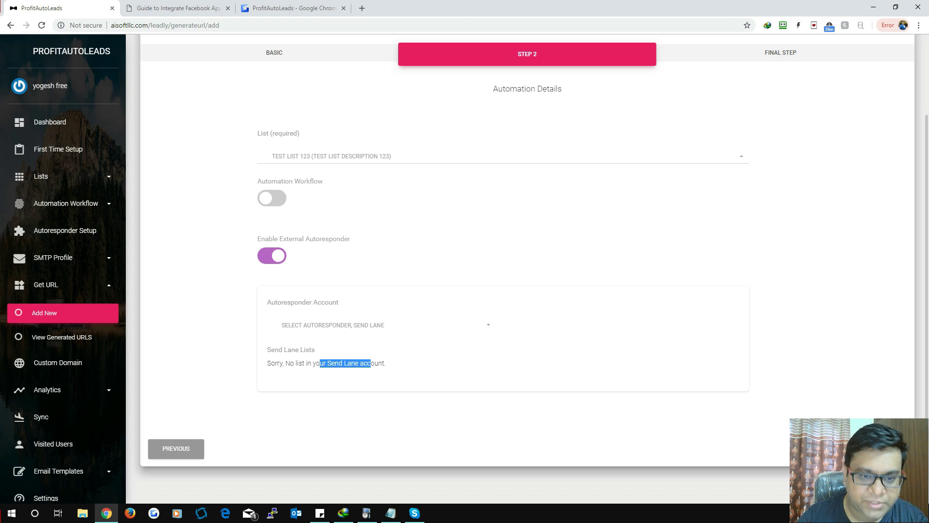
click(420, 360)
click(272, 256)
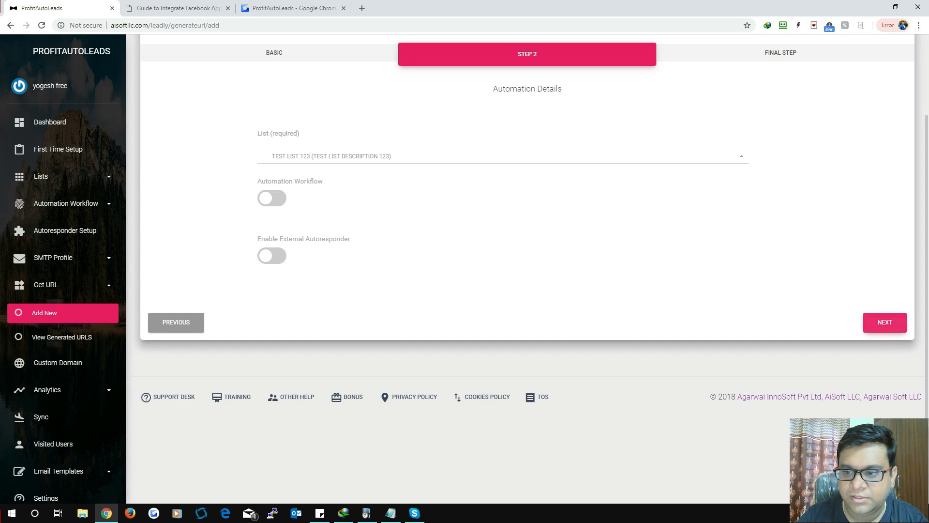
click(885, 322)
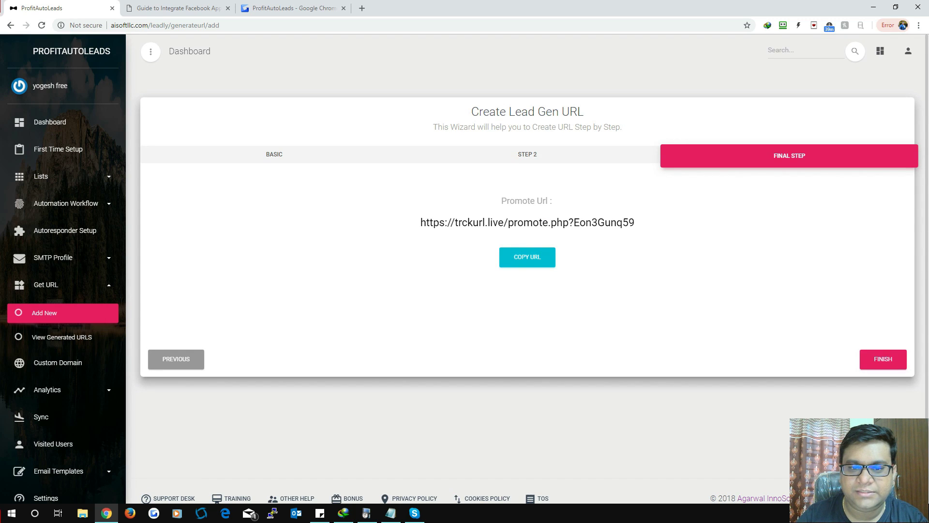
Step: Select the generated trckurl.live promote URL, then open View Analytics under Analytics
triple_click(532, 222)
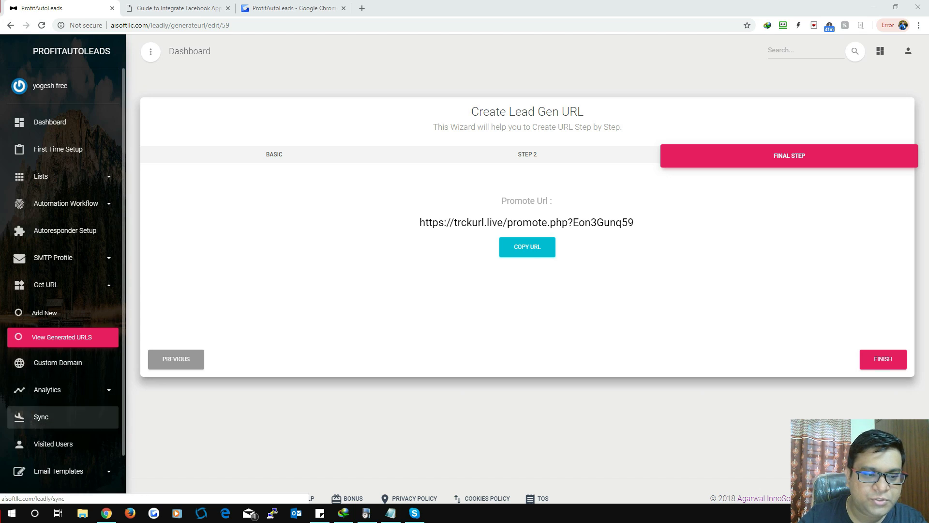
scroll(48, 390, down, 1)
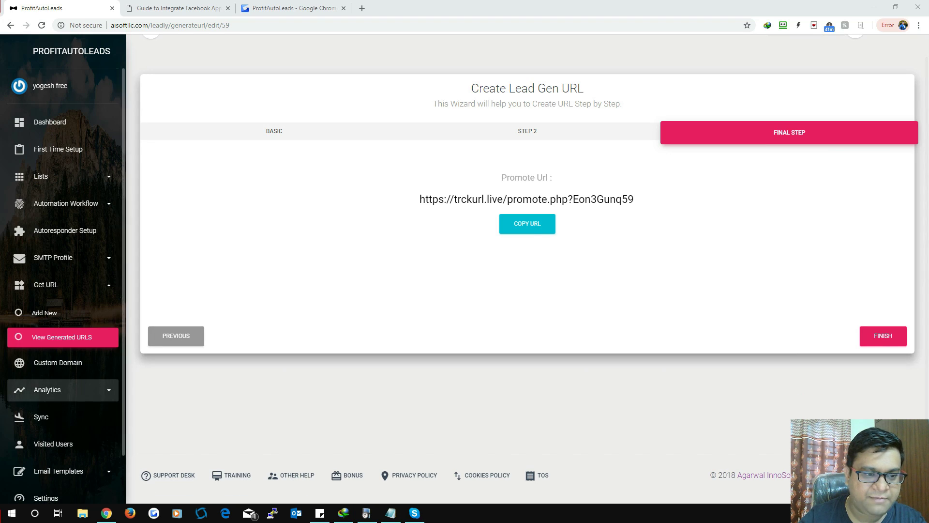
click(48, 390)
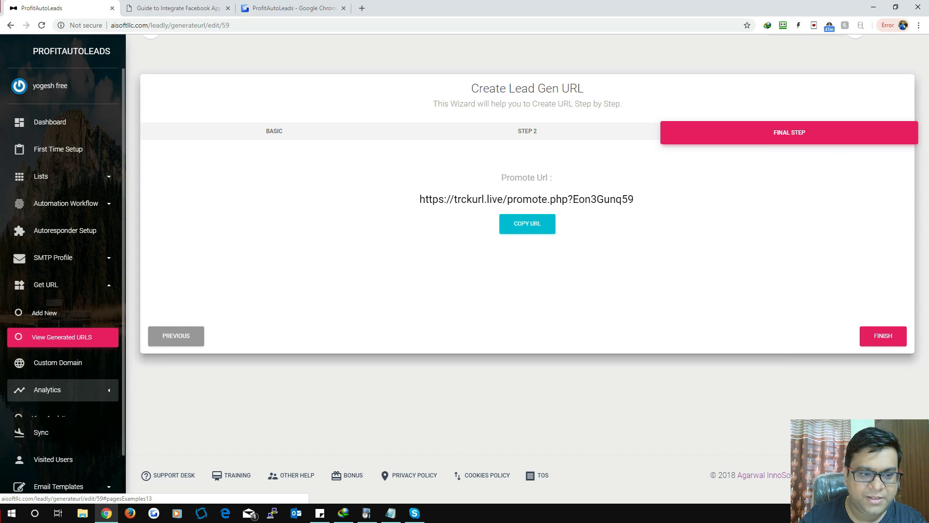
click(51, 418)
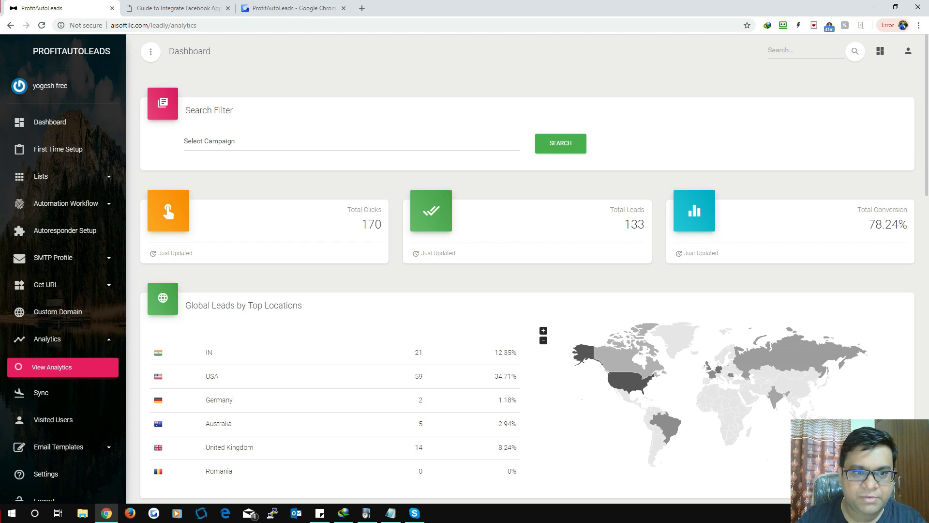
Step: Highlight the 170 total clicks, 133 total leads and 78.24% conversion figures
click(352, 141)
click(352, 141)
scroll(352, 242, down, 3)
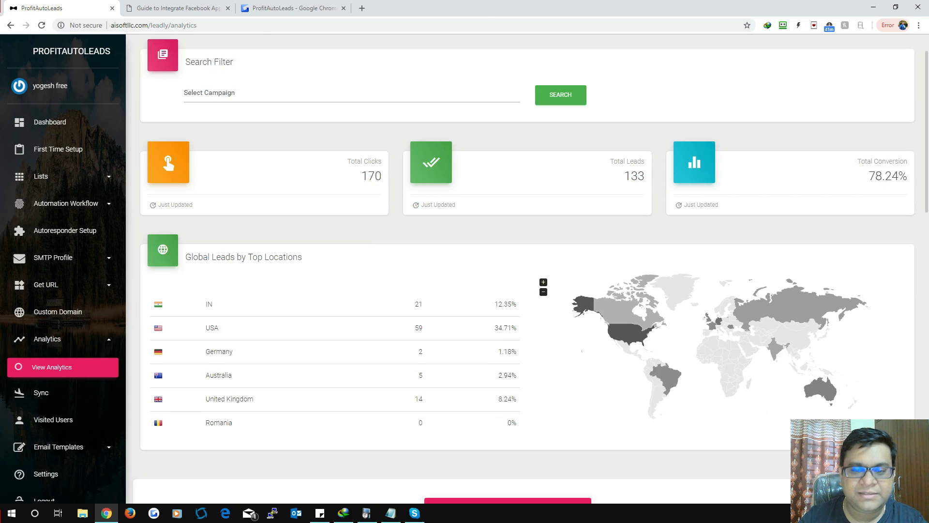
scroll(527, 269, up, 2)
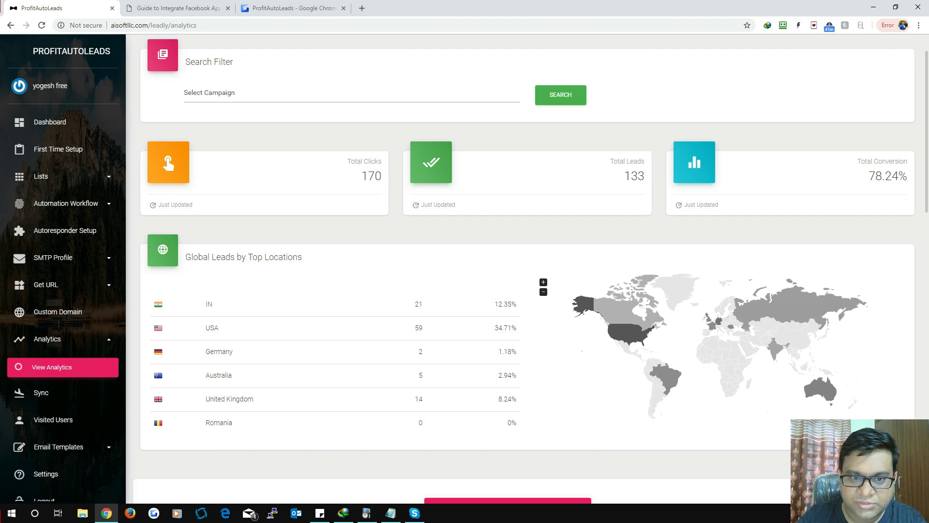
drag(346, 160, 382, 181)
click(341, 178)
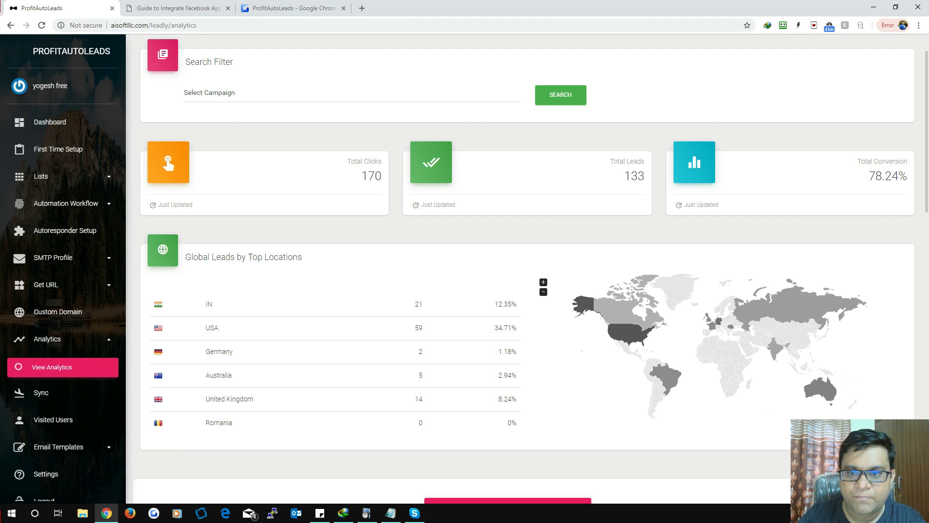
drag(609, 160, 646, 181)
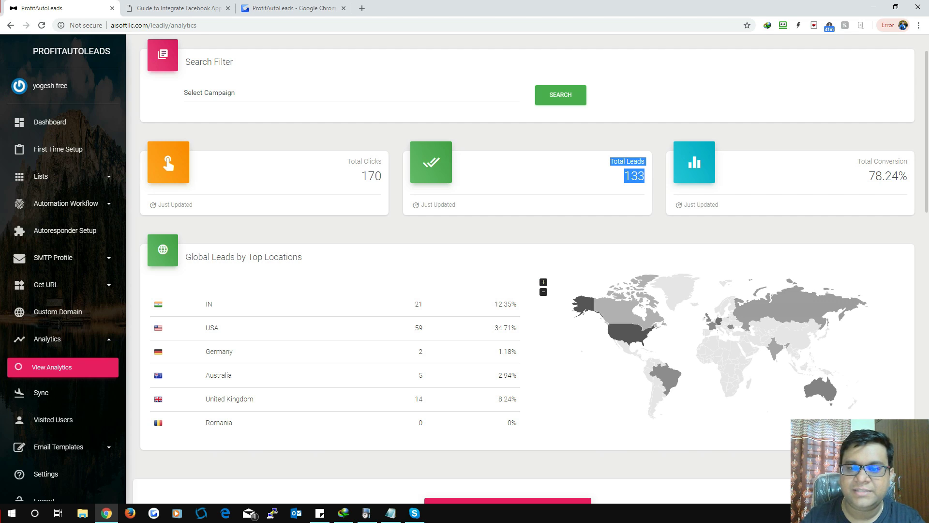
drag(869, 177, 885, 177)
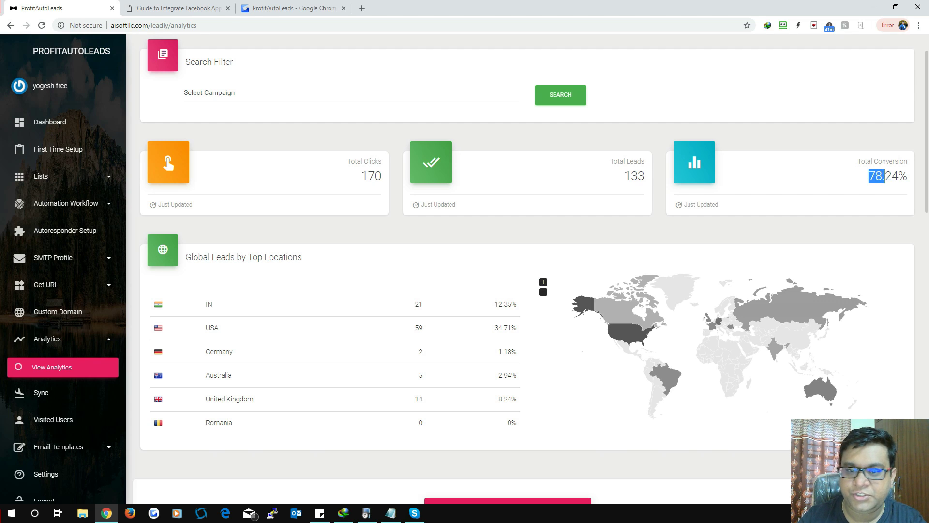
Step: Review the top locations, sources and visited users tables, then go to the Sync page
scroll(527, 268, down, 3)
drag(191, 158, 436, 278)
scroll(528, 269, down, 3)
click(484, 373)
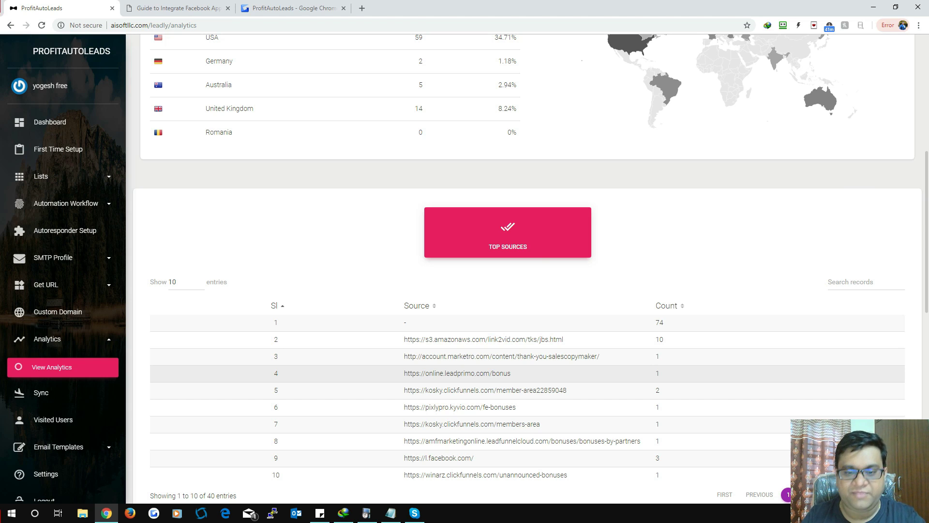
scroll(528, 358, down, 7)
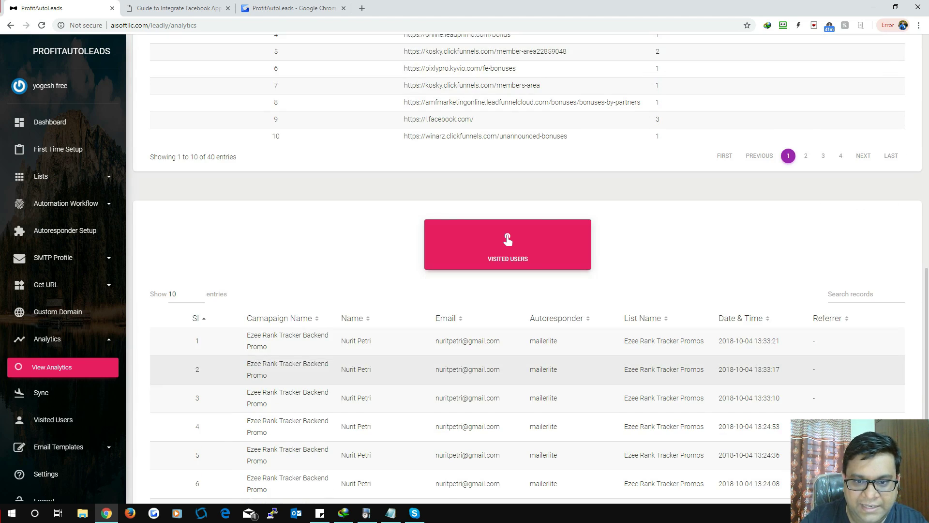
scroll(527, 348, down, 3)
scroll(528, 339, down, 1)
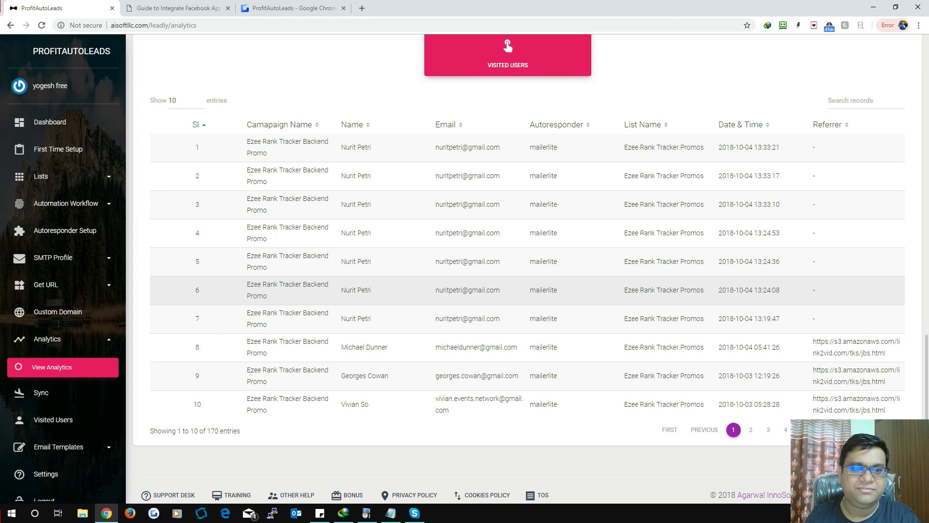
scroll(528, 271, up, 13)
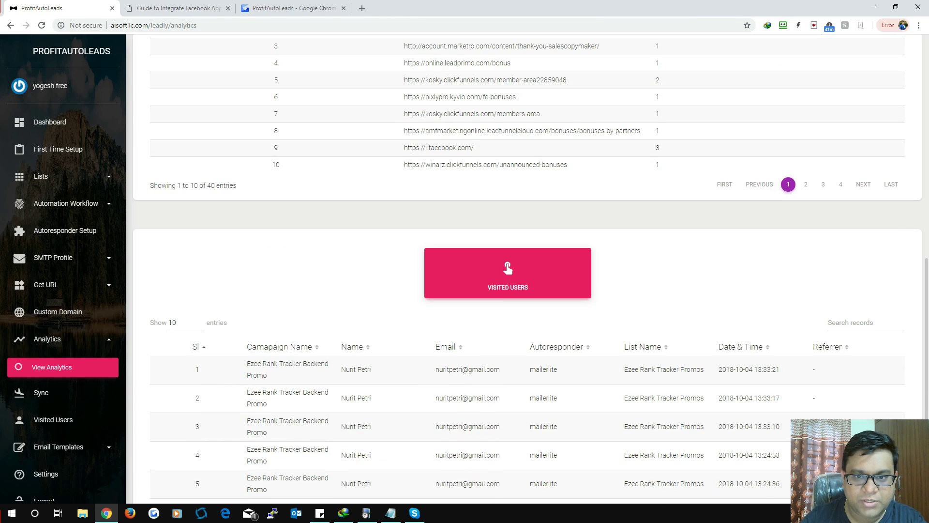
scroll(528, 271, up, 4)
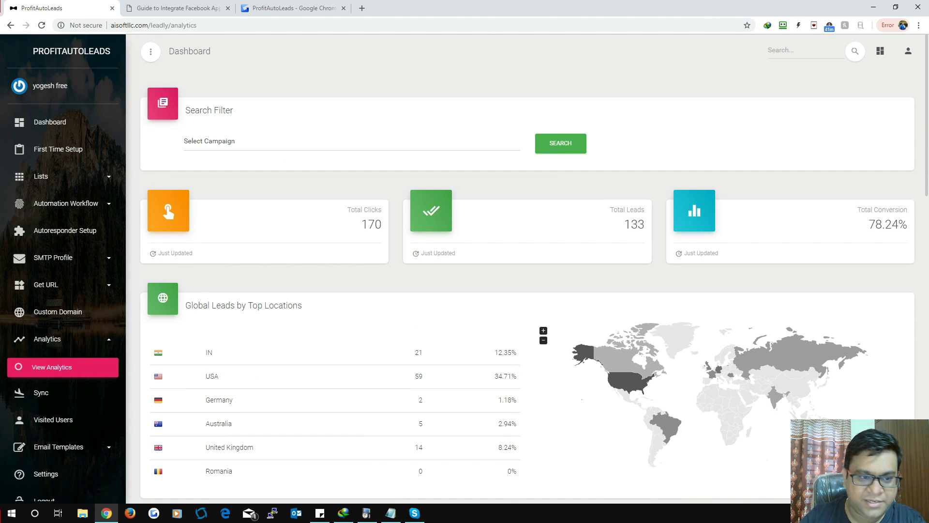
click(44, 392)
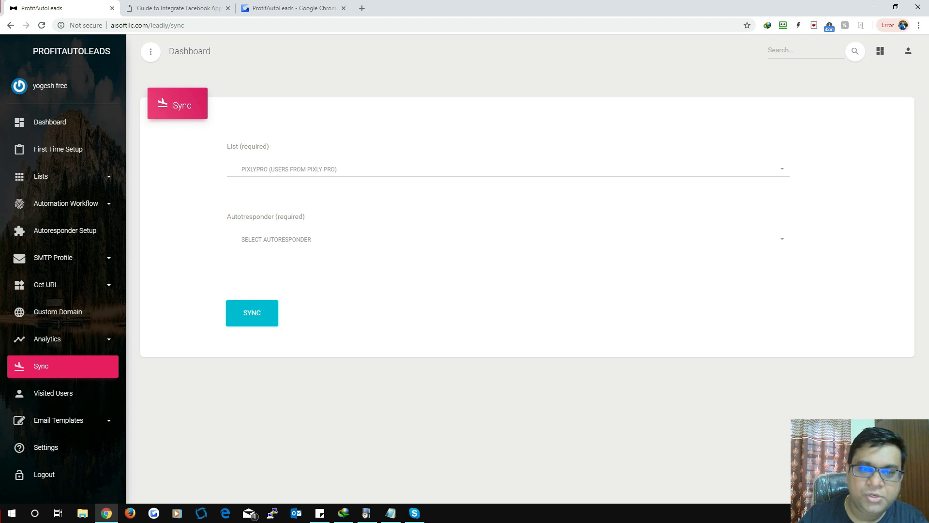
Step: Sync the Ezee Rank Tracker Promos list to Get Response, then view the Settings page
click(508, 168)
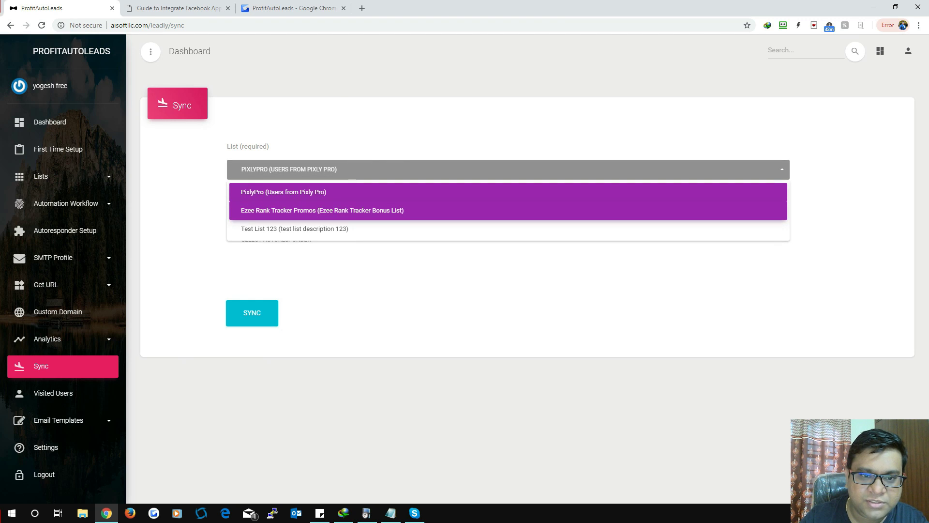
click(314, 209)
click(290, 239)
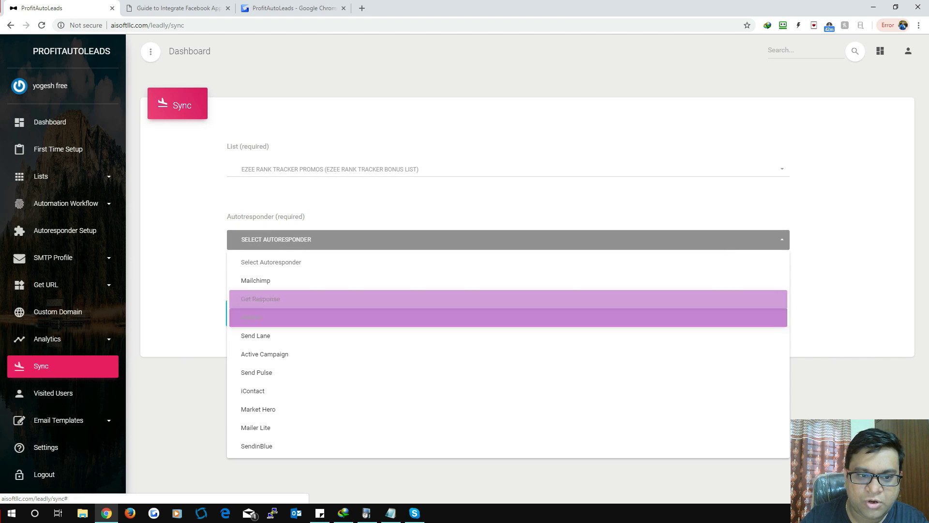
click(270, 299)
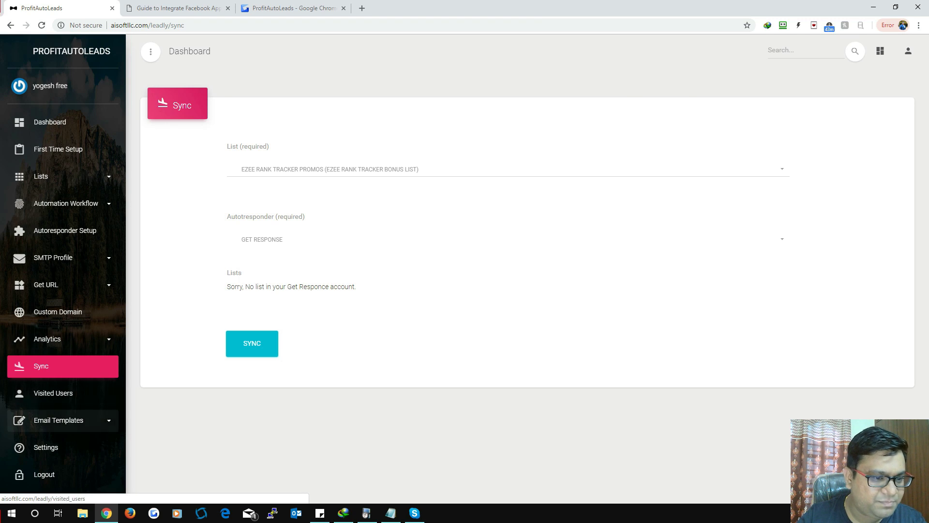
click(48, 447)
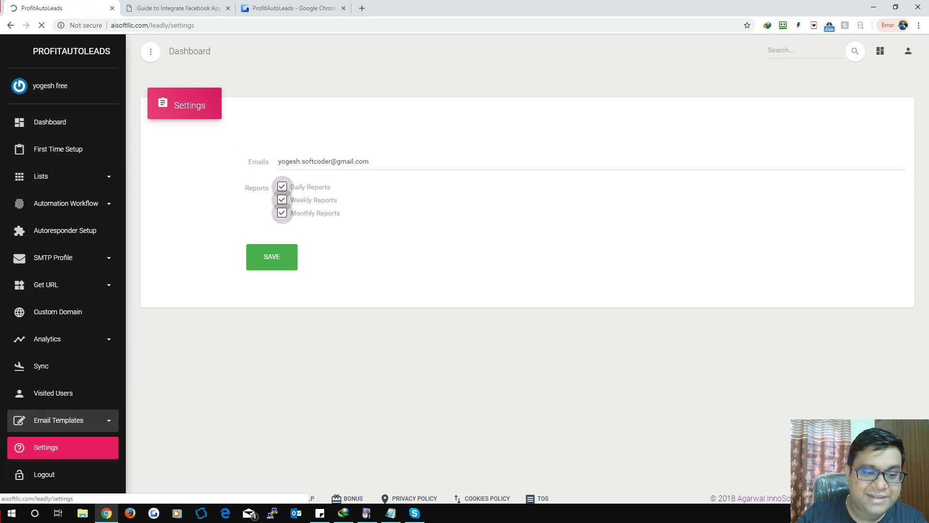